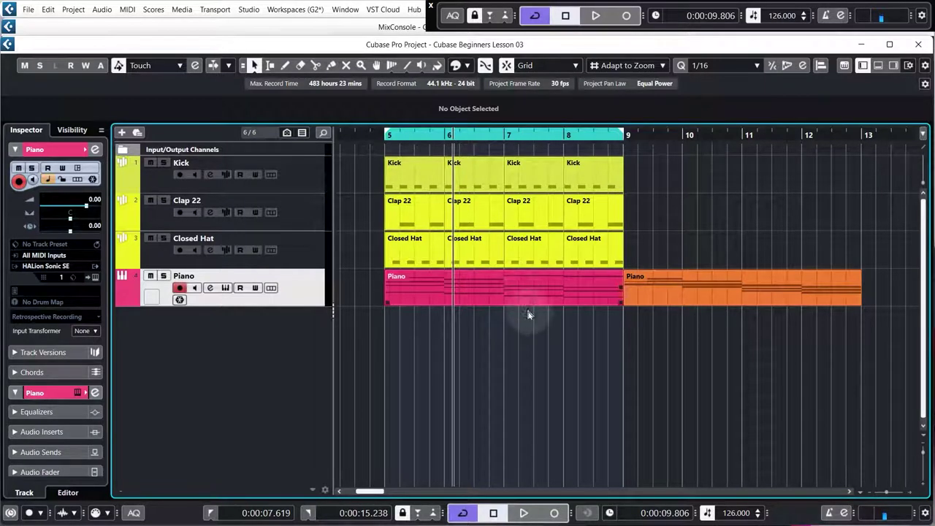
- Deselect the Piano part and bring up the Chrome Google search for 'vital synth'
click(528, 314)
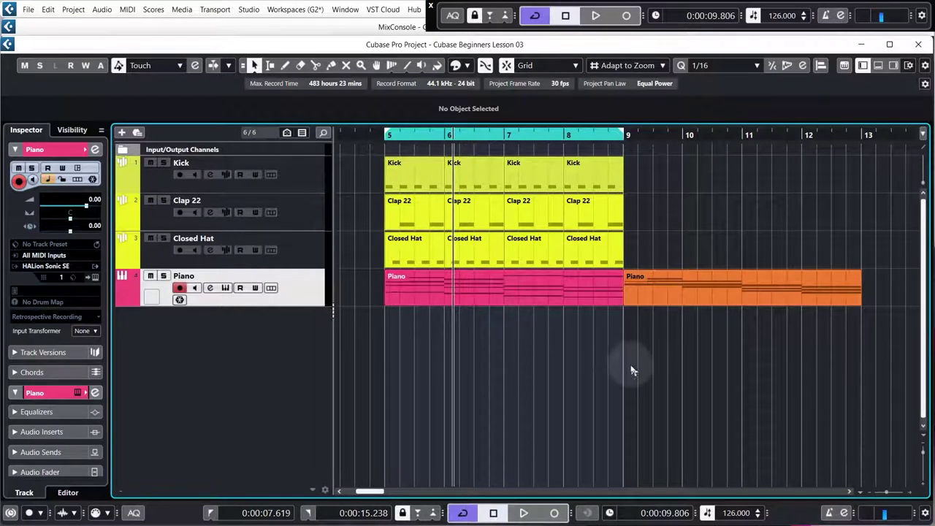
click(609, 334)
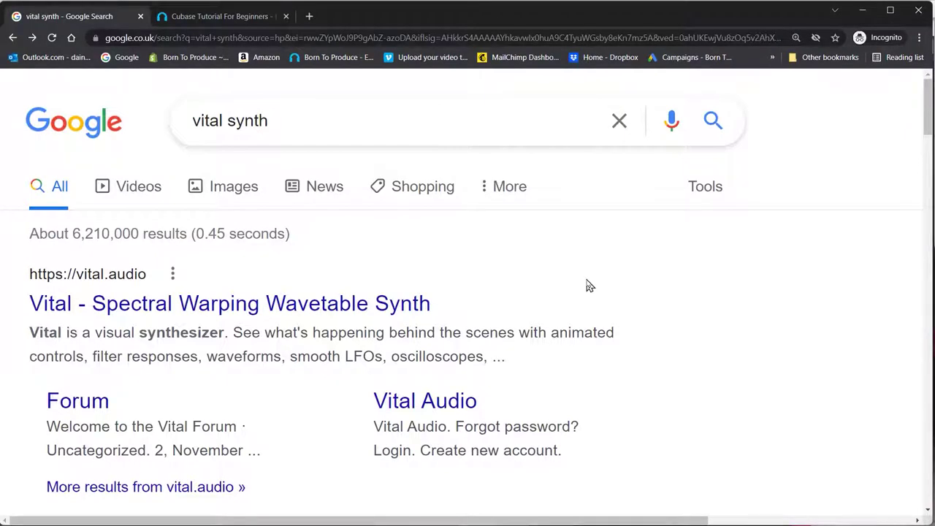
- Open the vital.audio result and scroll down to the Subscribe, Basic, Plus and Pro plans
drag(296, 128, 125, 123)
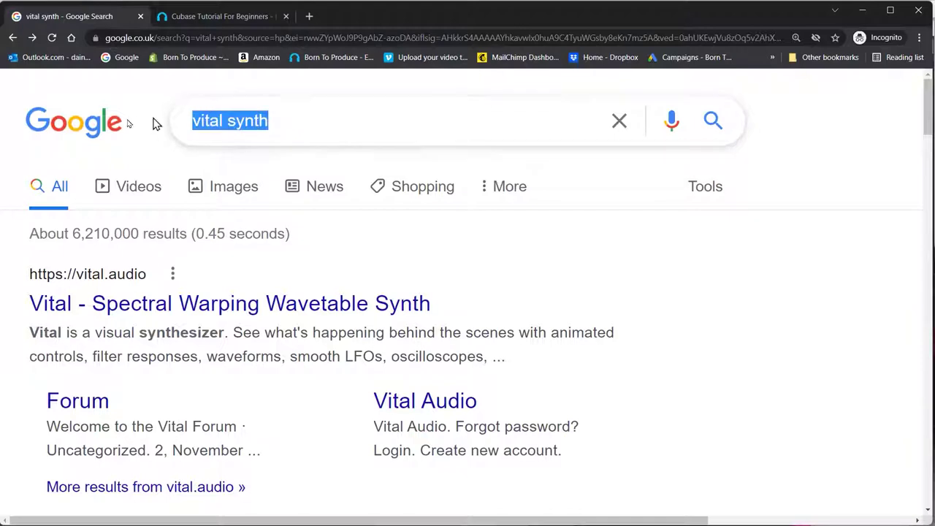
click(742, 279)
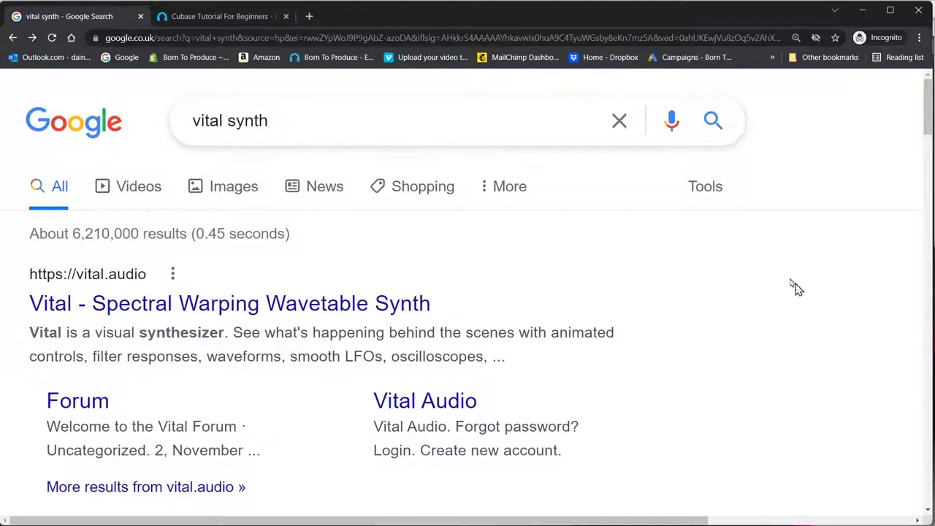
click(184, 311)
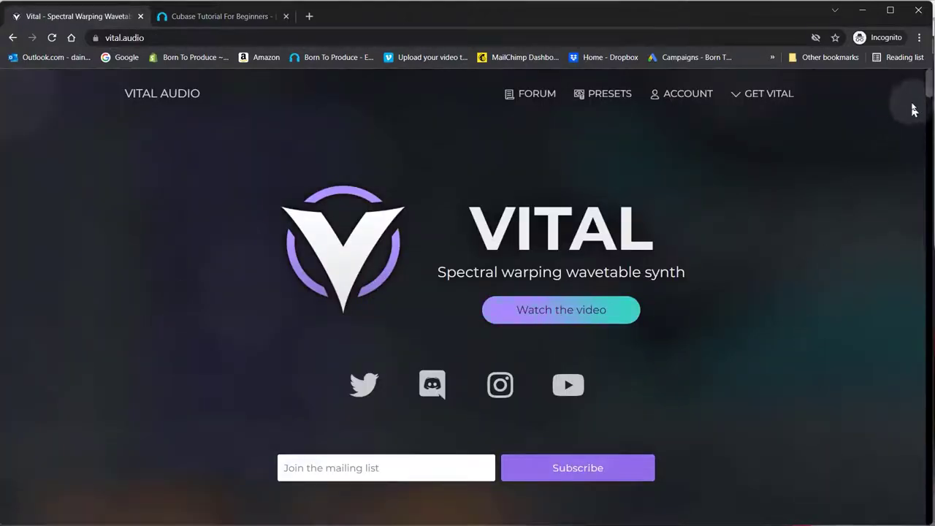
drag(928, 86, 927, 310)
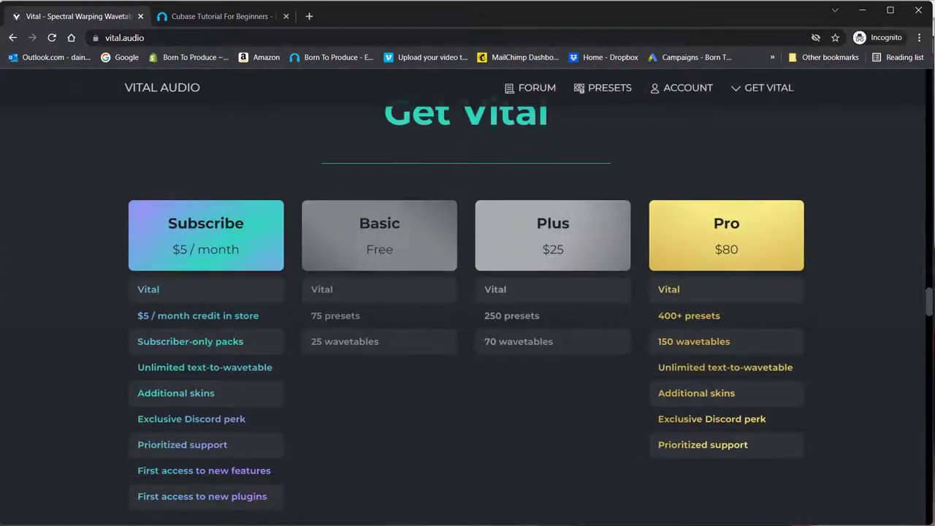
scroll(930, 298, up, 1)
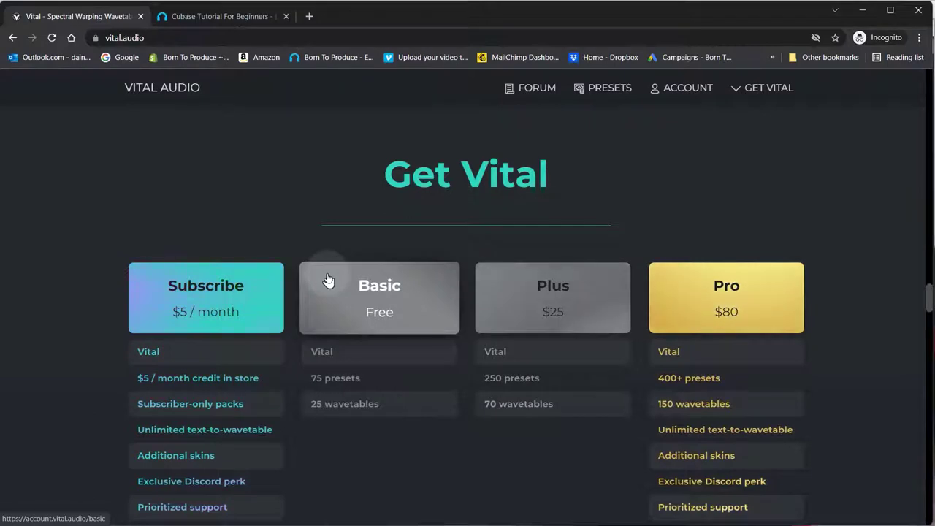
- Choose the free Basic plan and download the Windows (exe) Vital installer
click(374, 298)
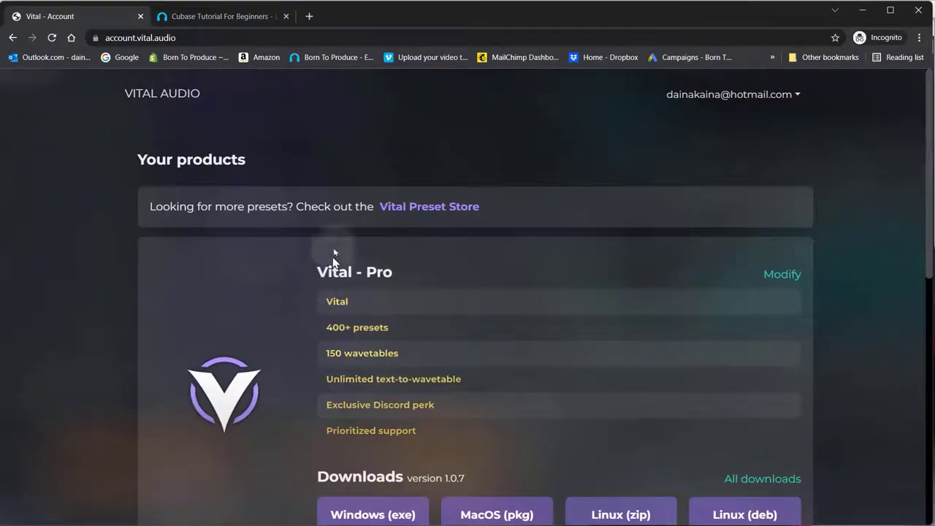
scroll(345, 249, down, 1)
scroll(345, 249, down, 1)
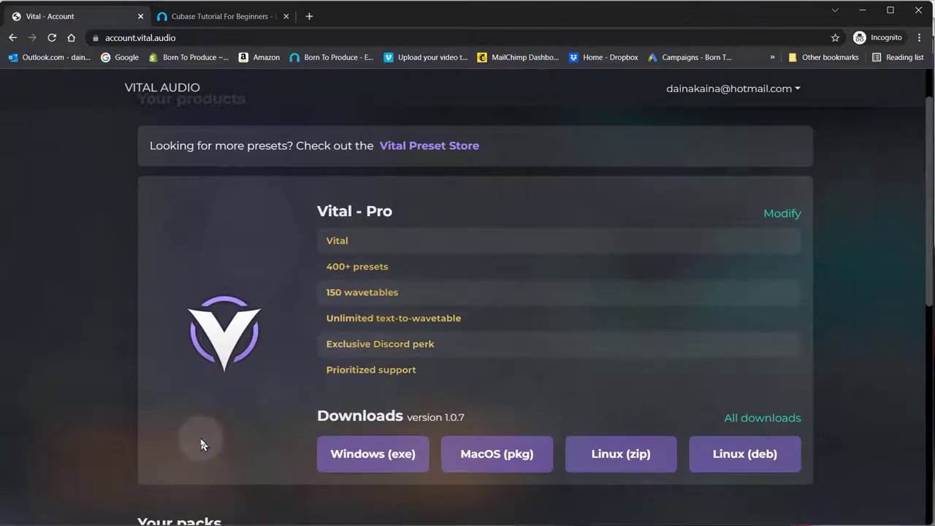
click(373, 457)
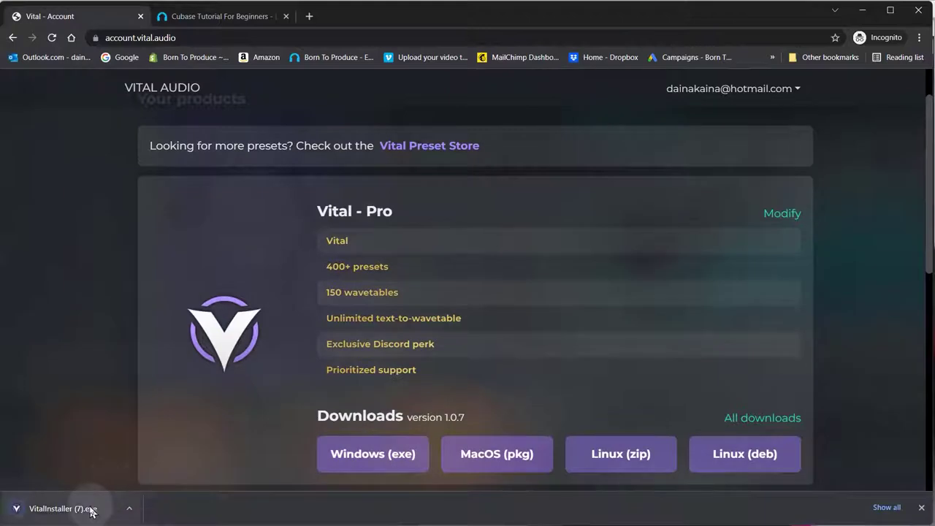
- Run VitalInstaller.exe, accept the licence and install the Standalone and VST3 components
click(93, 509)
click(460, 337)
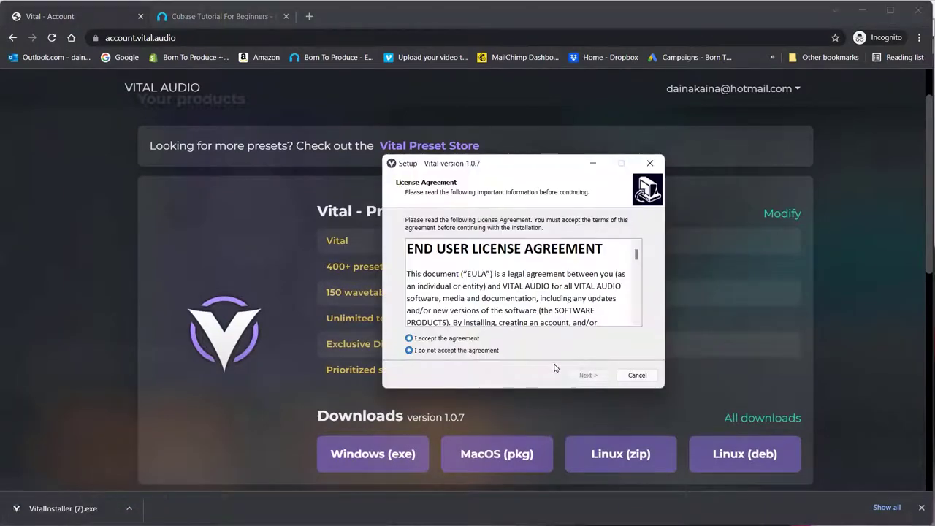
click(588, 375)
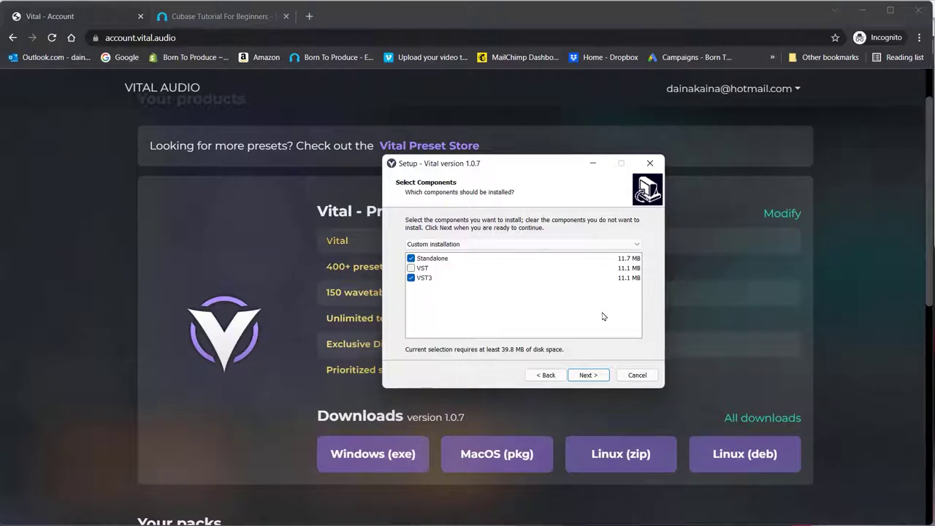
click(592, 376)
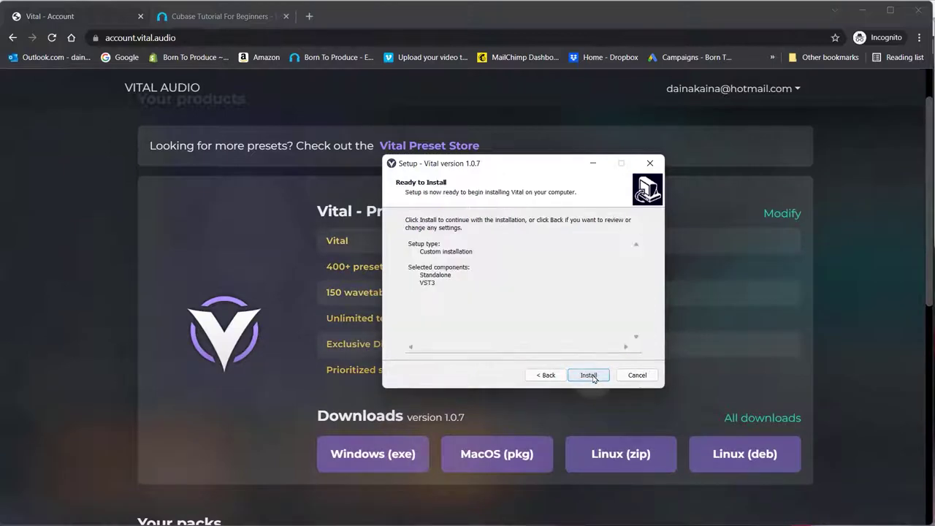
click(593, 378)
click(522, 198)
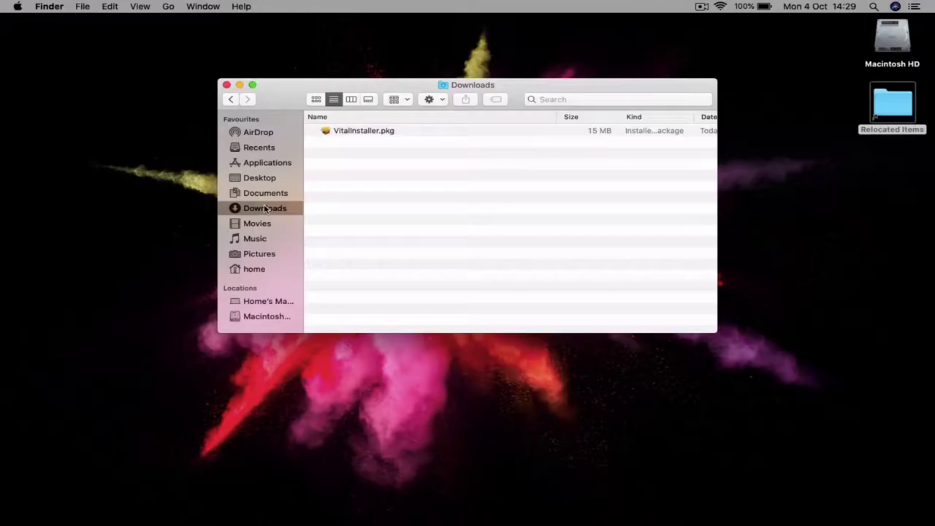
- Launch VitalInstaller.pkg from Downloads and agree to the software licence
click(364, 132)
double_click(364, 132)
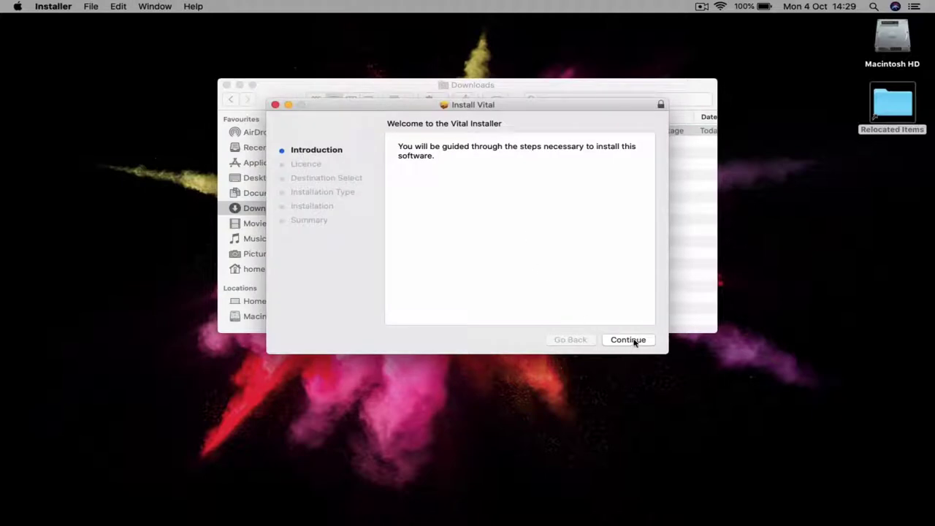
click(628, 341)
click(628, 340)
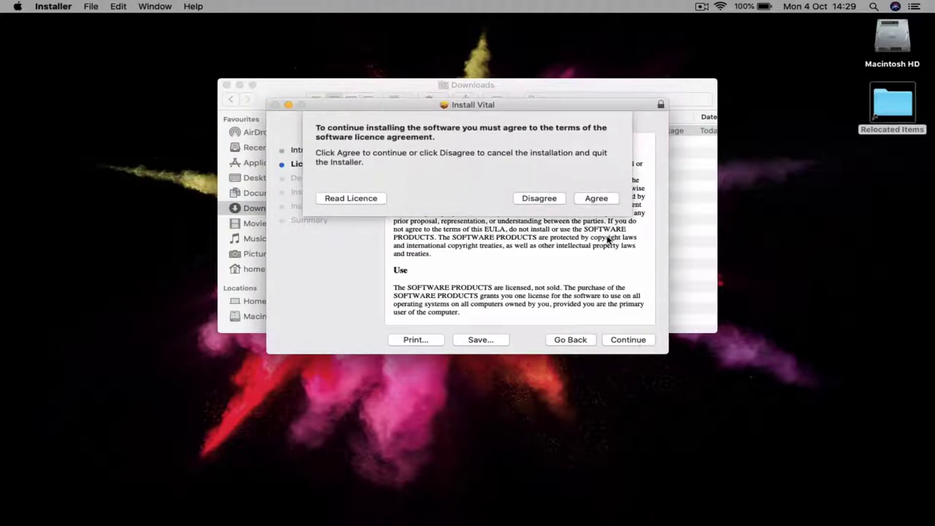
click(597, 199)
- Install Vital on Macintosh HD, authorising with the account password, then hide the browser
click(431, 202)
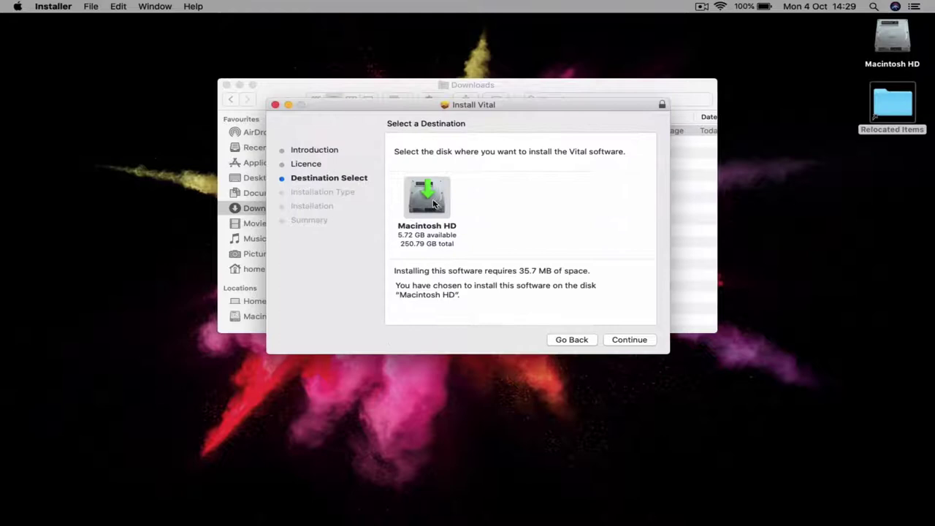
click(624, 341)
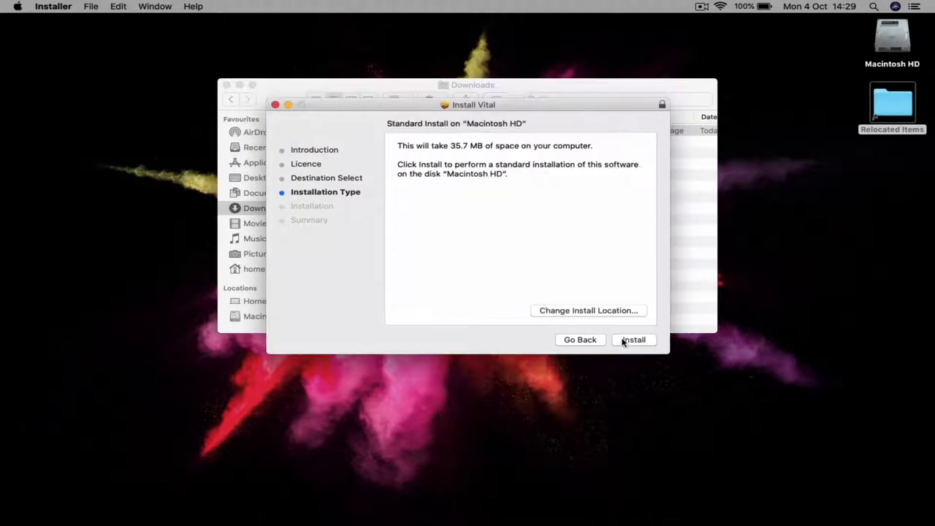
click(623, 341)
text(••)
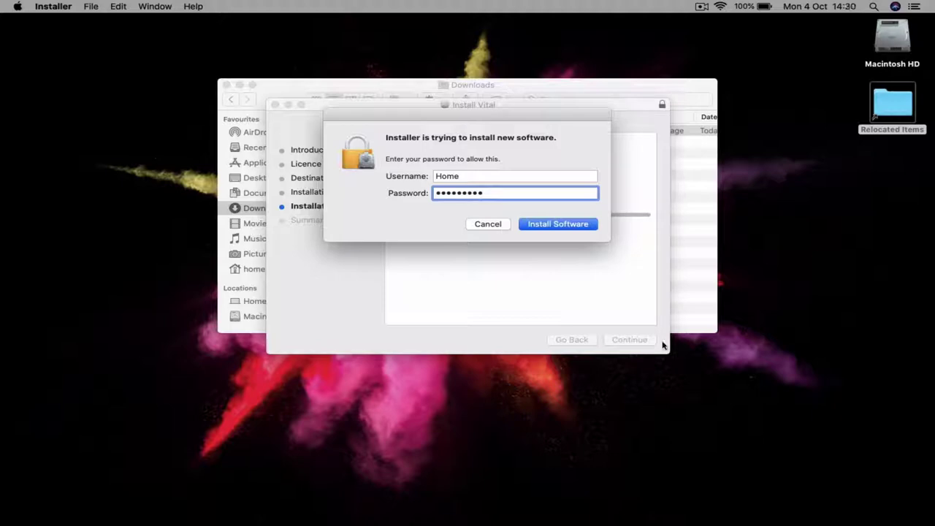
text(•••••••)
click(587, 227)
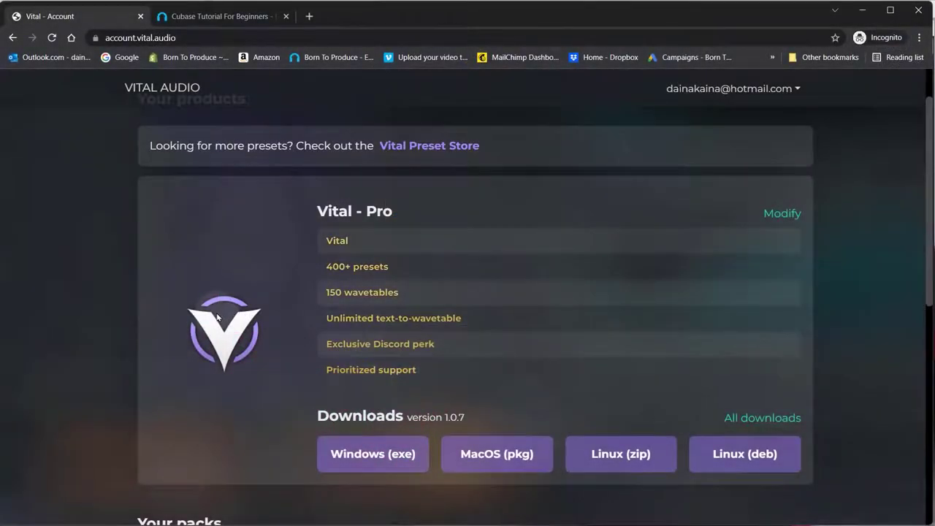
click(863, 10)
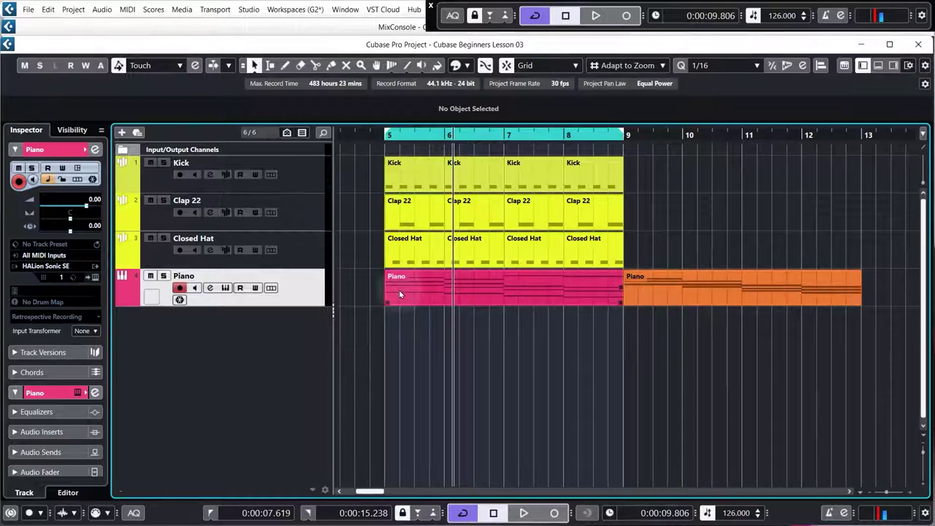
- Add an instrument track using the Vital instrument, named 'Bassline'
right_click(247, 333)
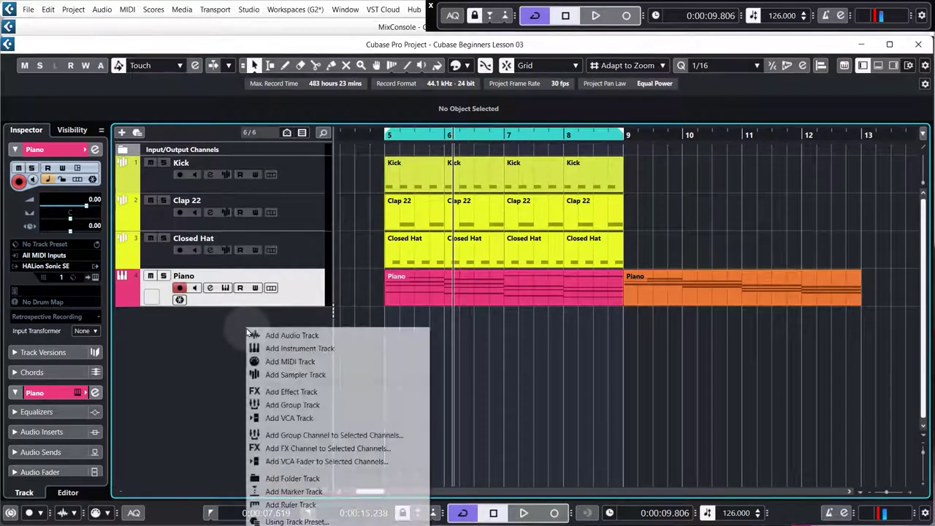
click(303, 350)
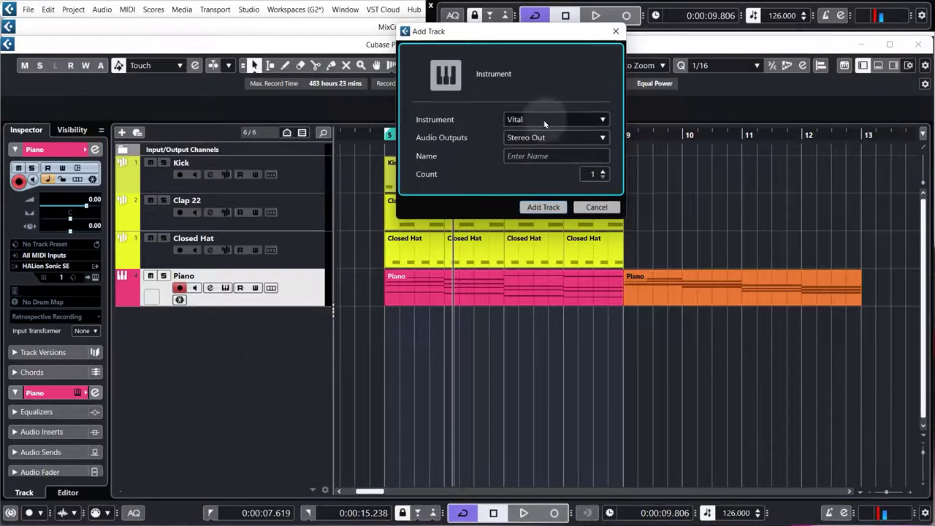
click(544, 122)
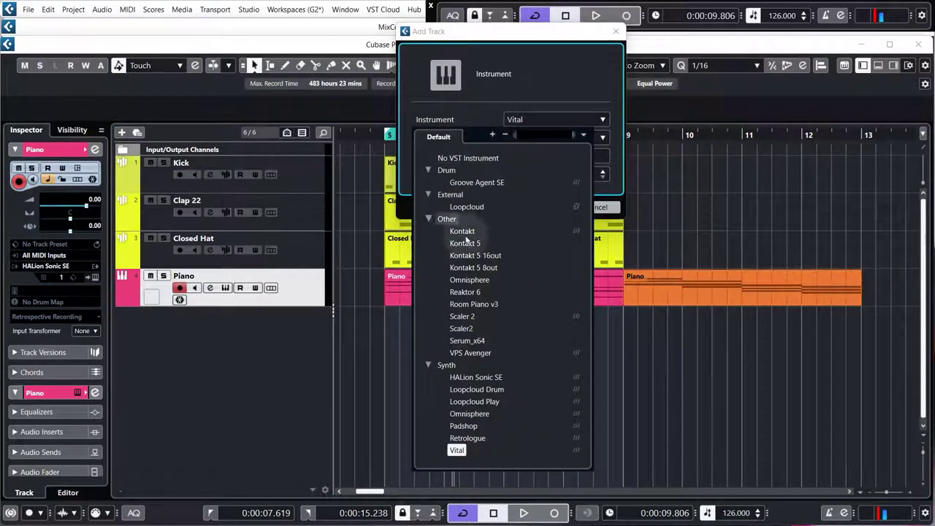
click(457, 451)
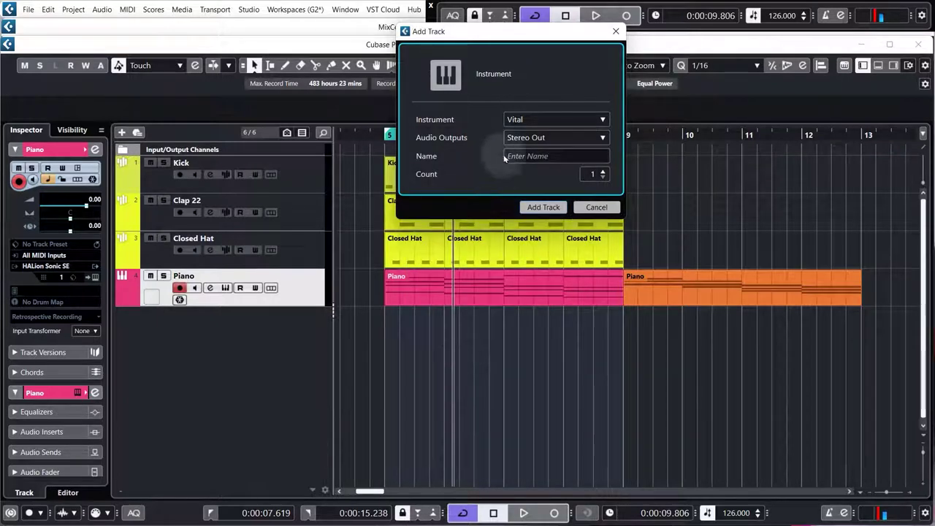
click(555, 155)
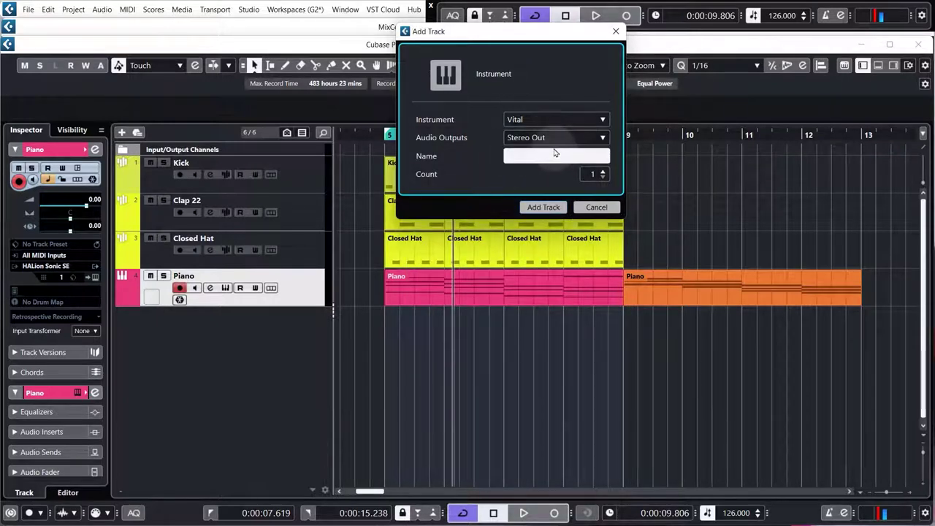
text(Bassline)
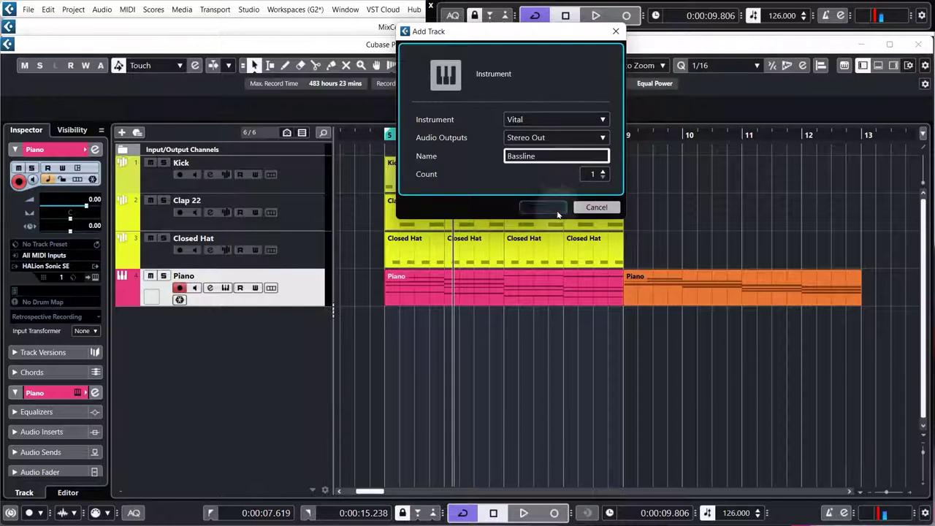
click(544, 207)
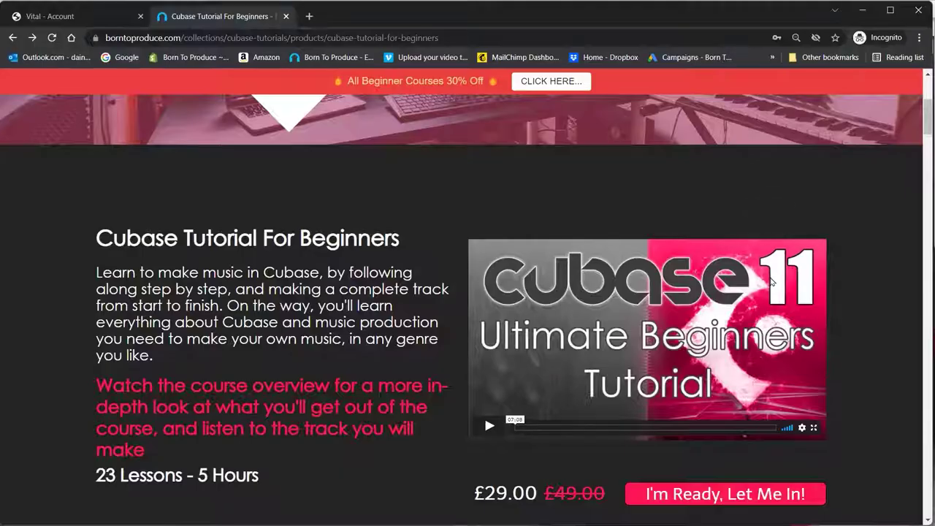
- Open FREE VITAL TUTORIALS from the Born To Produce Tutorials menu and scroll to the lessons
scroll(765, 271, up, 4)
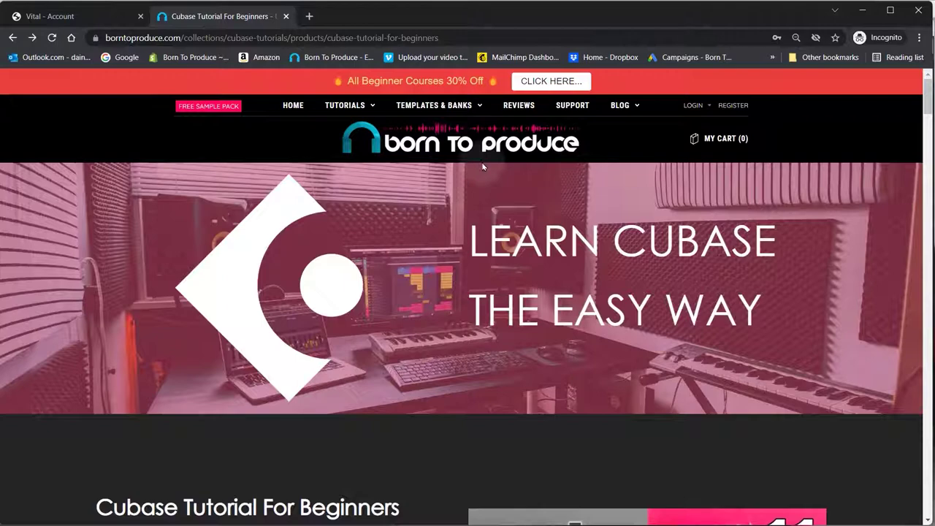
mouse_move(357, 109)
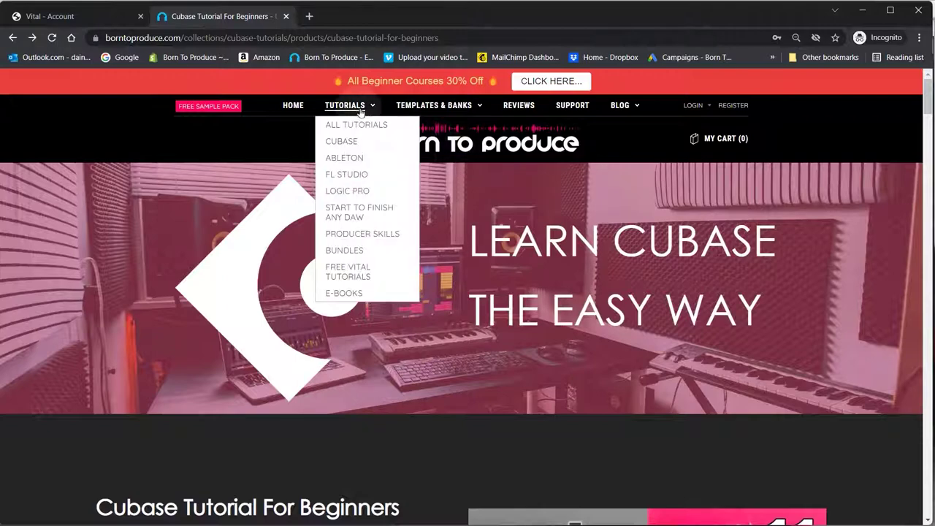
click(362, 269)
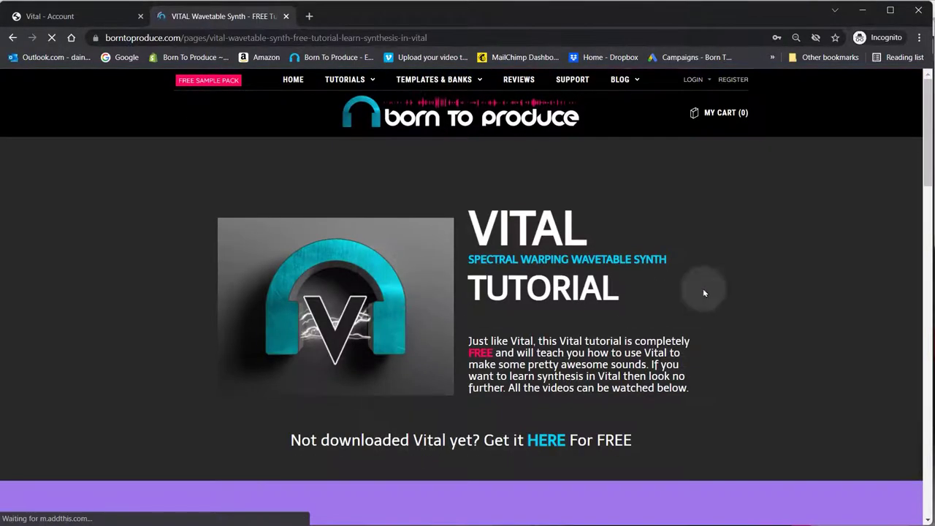
scroll(703, 288, down, 4)
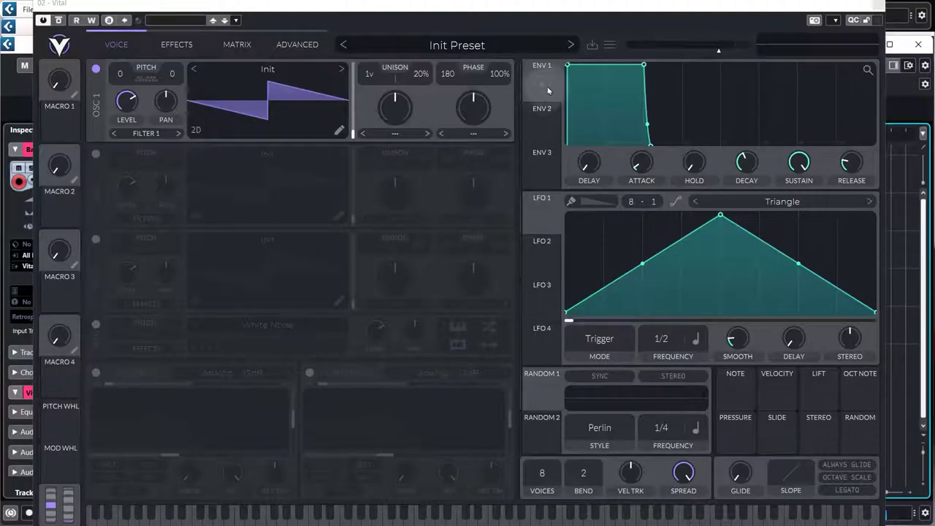
- Load BTP - Bass - Slapper.vital from BTP Cubase Beginners 2022 > Workfiles > Vital Patches as an external preset
click(610, 46)
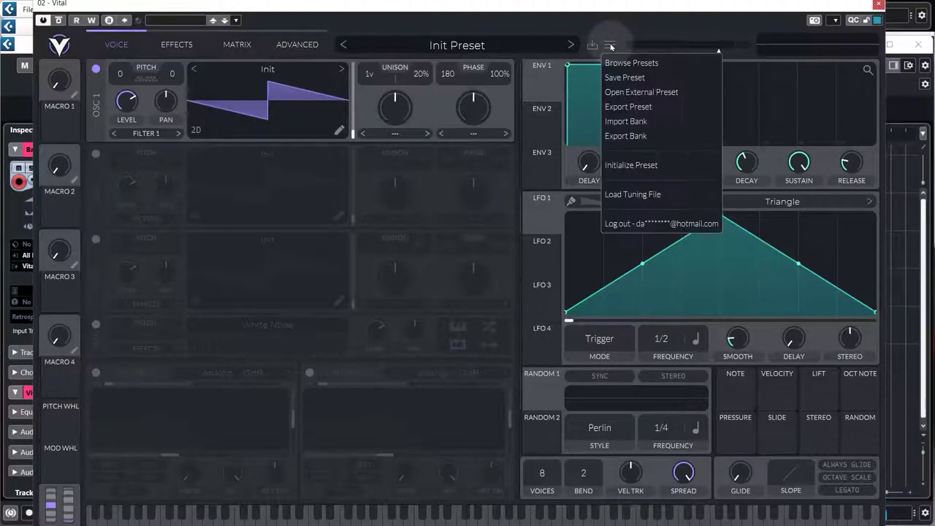
click(618, 93)
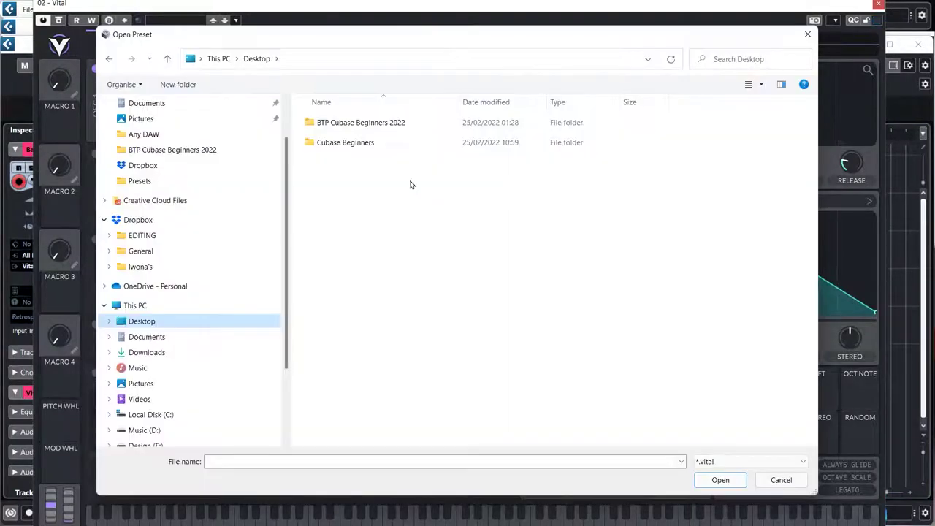
double_click(344, 123)
double_click(338, 143)
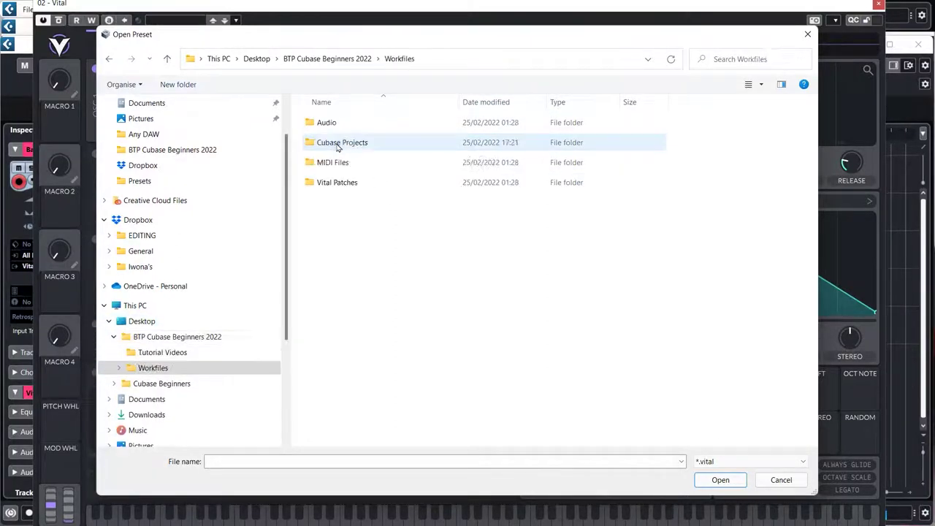
click(343, 184)
double_click(345, 185)
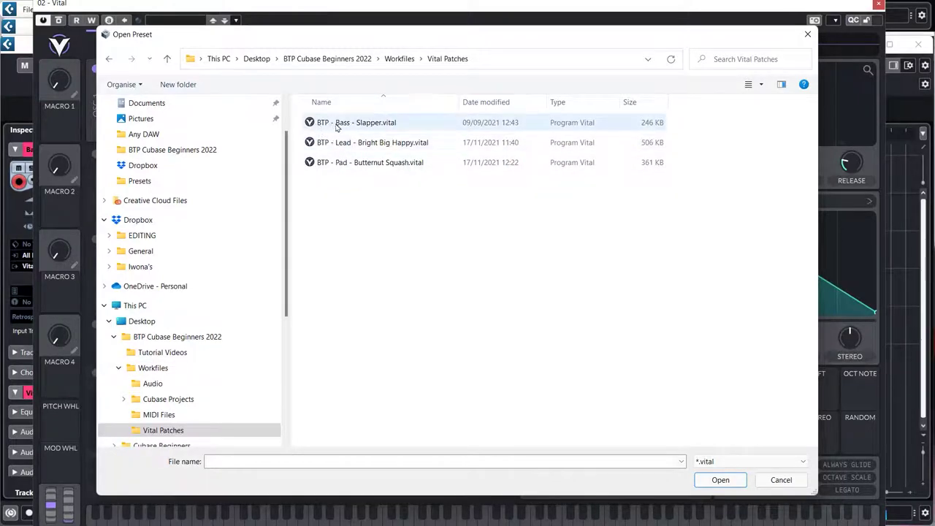
double_click(374, 124)
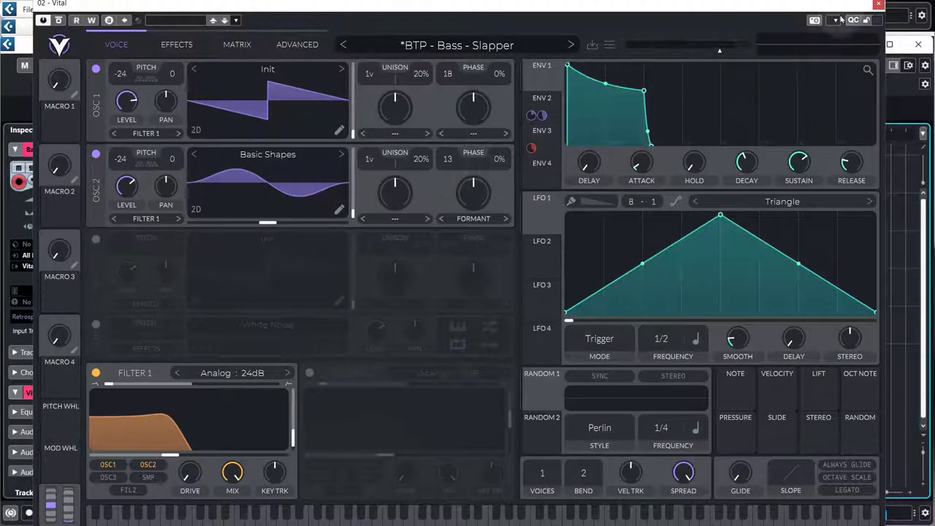
- Close Vital, lower the Bassline volume to -7.66 and select the Piano part at bar 9
click(880, 6)
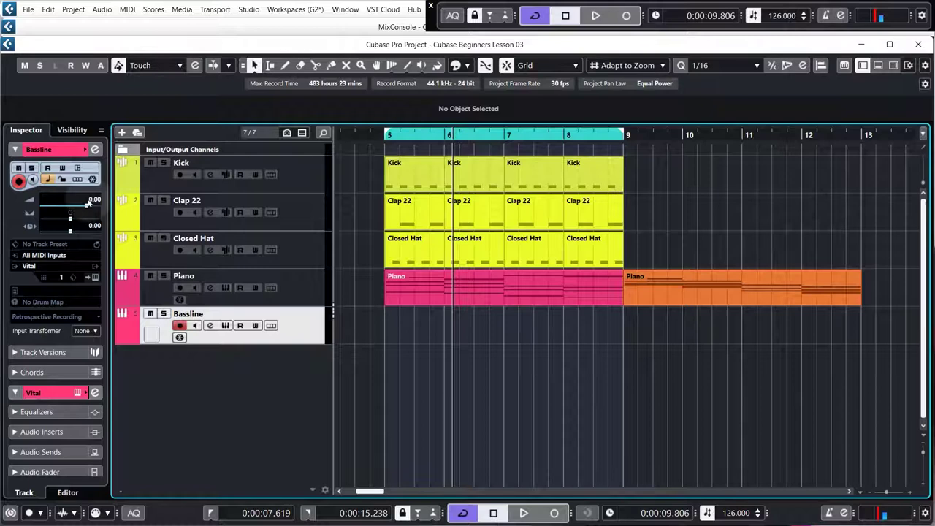
scroll(89, 204, down, 3)
scroll(93, 219, down, 5)
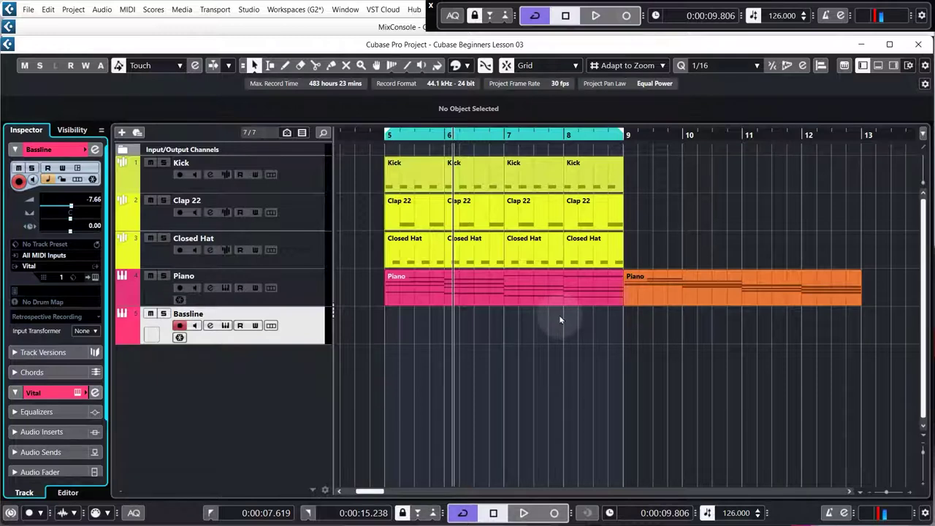
click(671, 294)
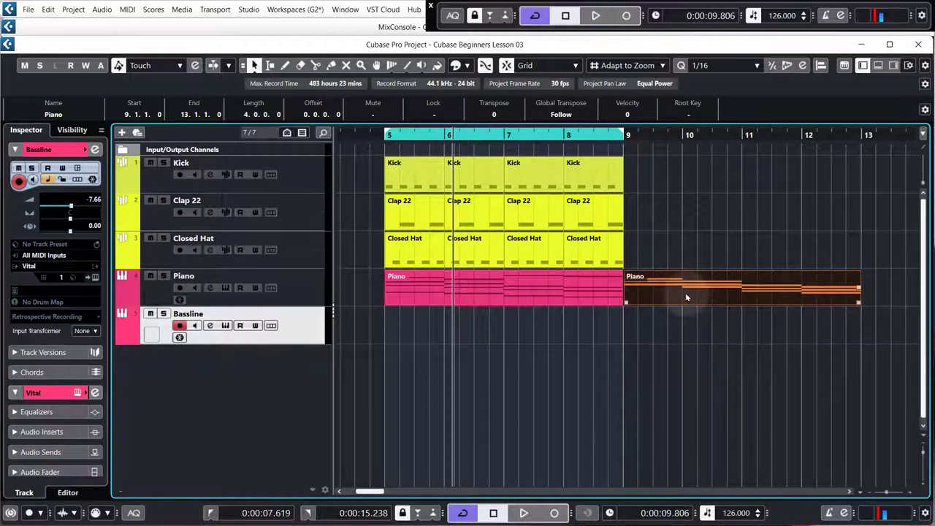
- Copy the Piano part onto the Bassline track at bar 5 and name the part Bassline
drag(686, 294, 446, 342)
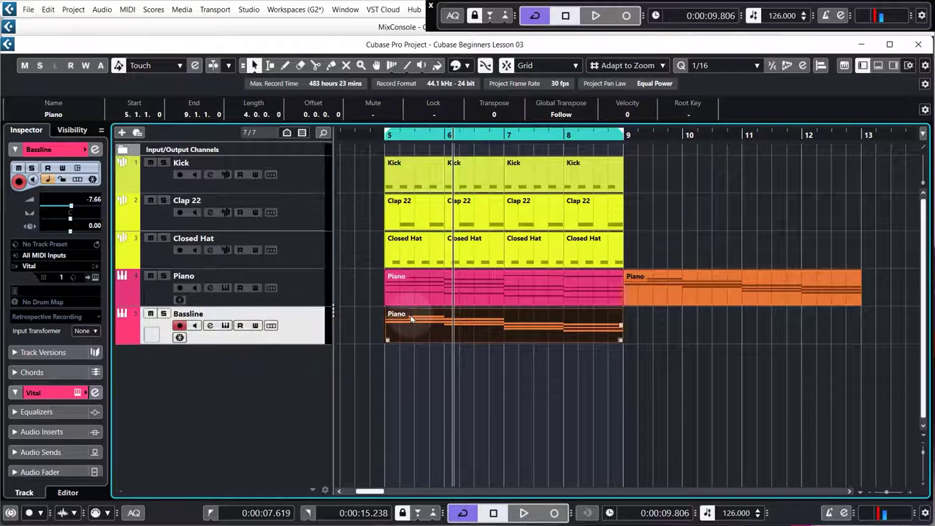
double_click(215, 314)
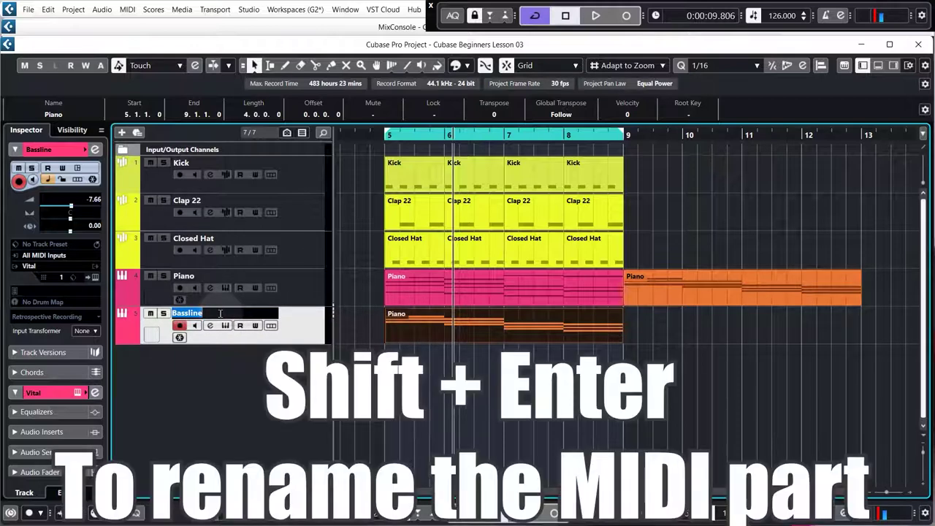
key(shift+Return)
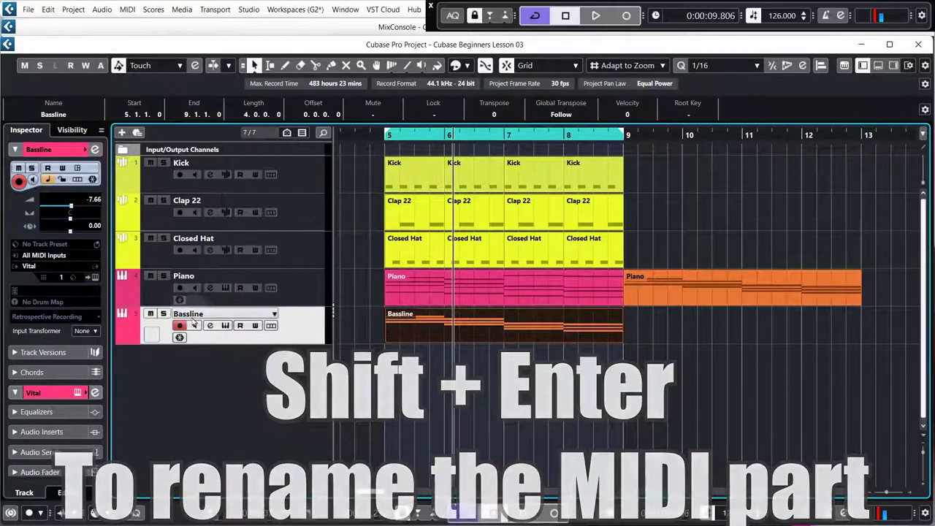
click(525, 331)
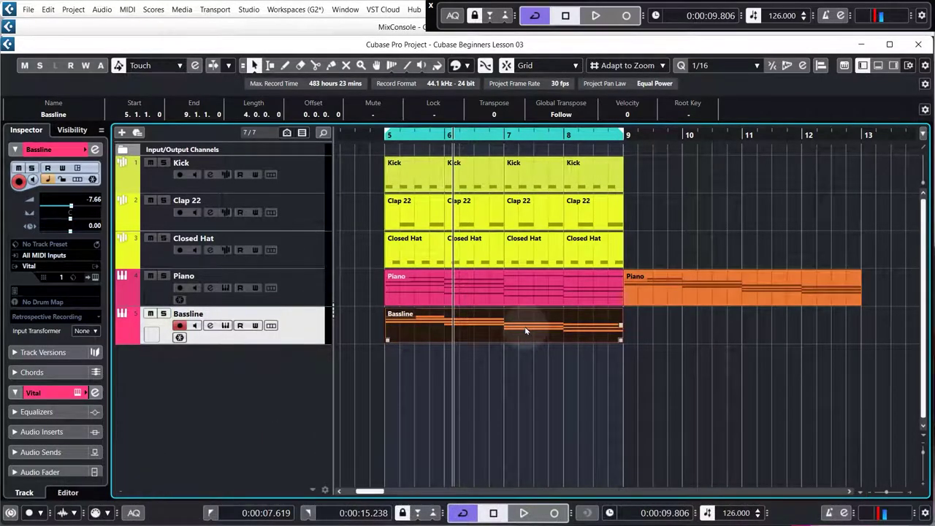
- Open the Bassline part in the lower-zone Key Editor and enlarge the editor area
double_click(525, 331)
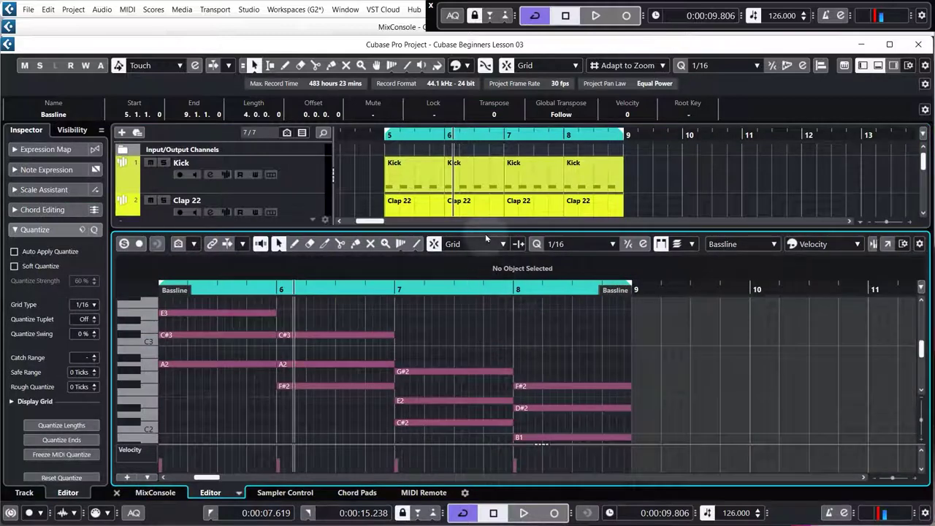
drag(487, 231, 487, 217)
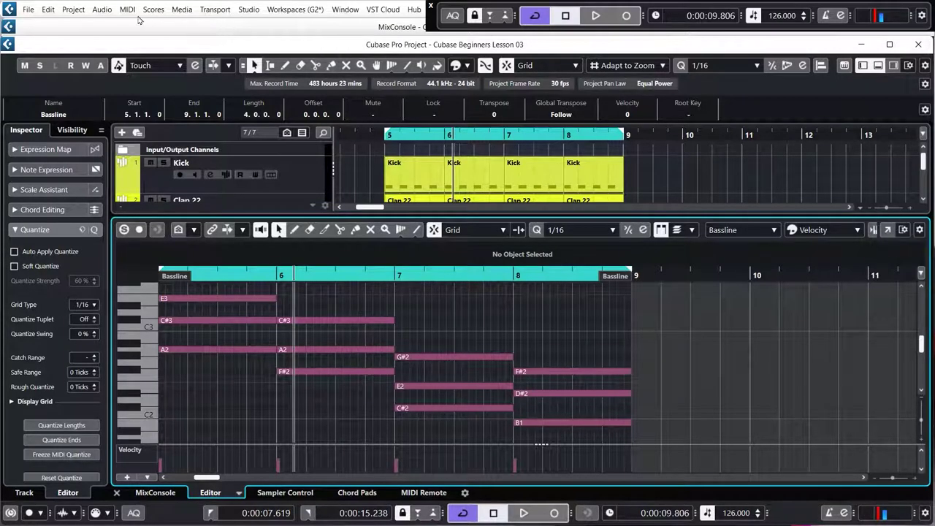
click(47, 10)
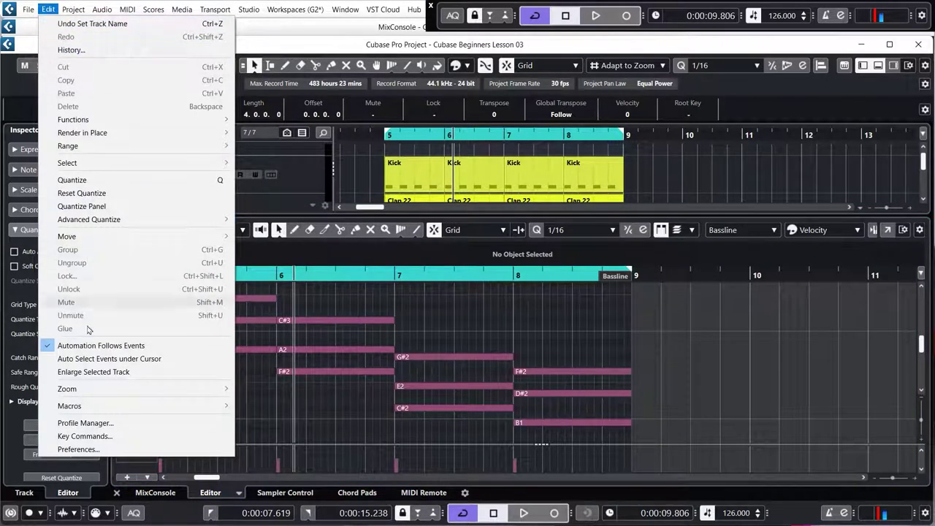
- In Preferences > Editors, set double-click to open the editor in a separate window
click(78, 449)
drag(457, 269, 351, 80)
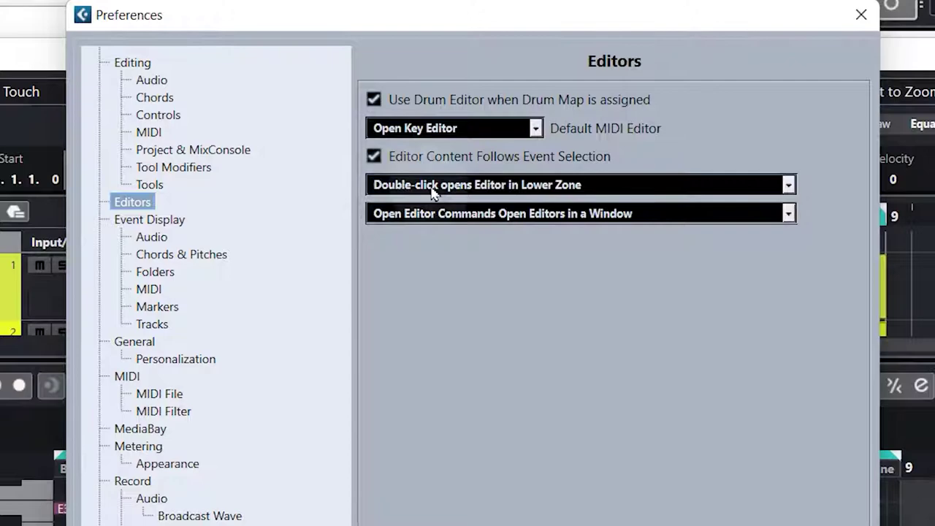
click(597, 187)
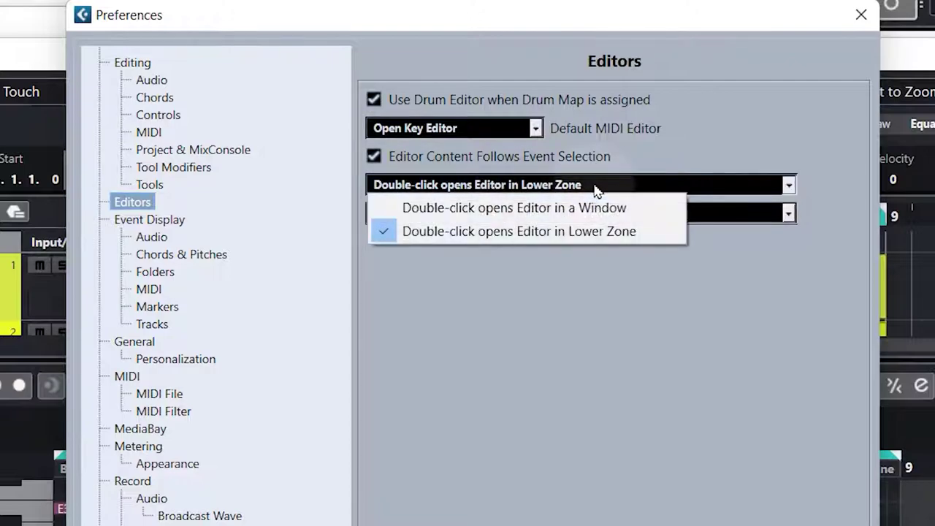
click(554, 210)
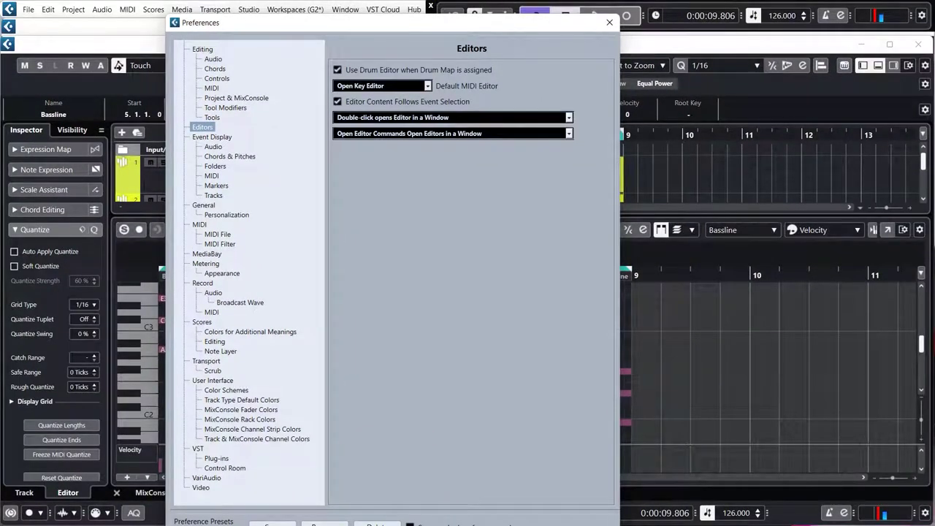
key(Return)
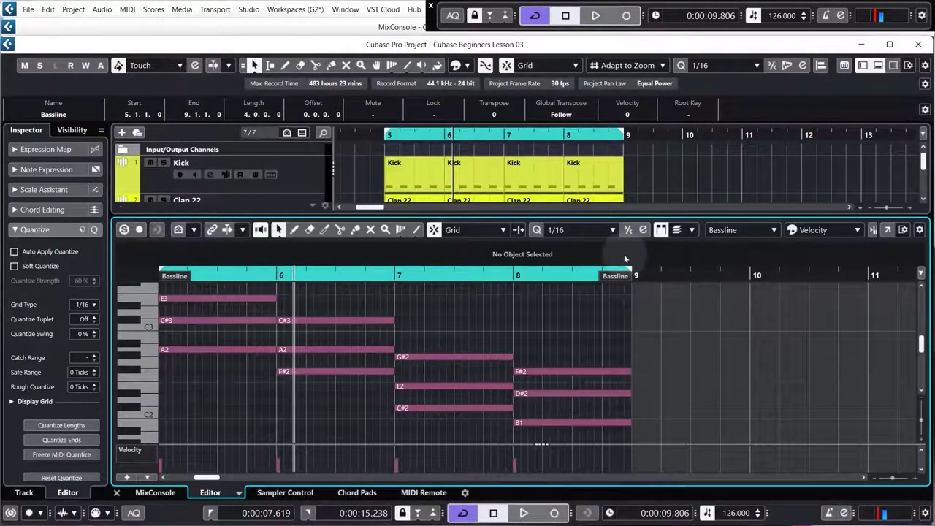
- Open the Bassline part in its own Key Editor window, mute the chord notes, and select all twelve
click(879, 65)
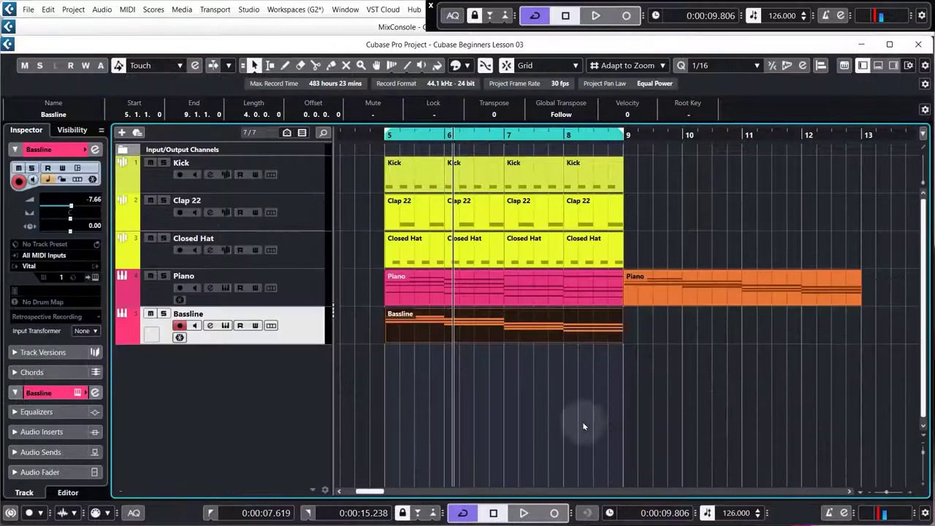
double_click(455, 327)
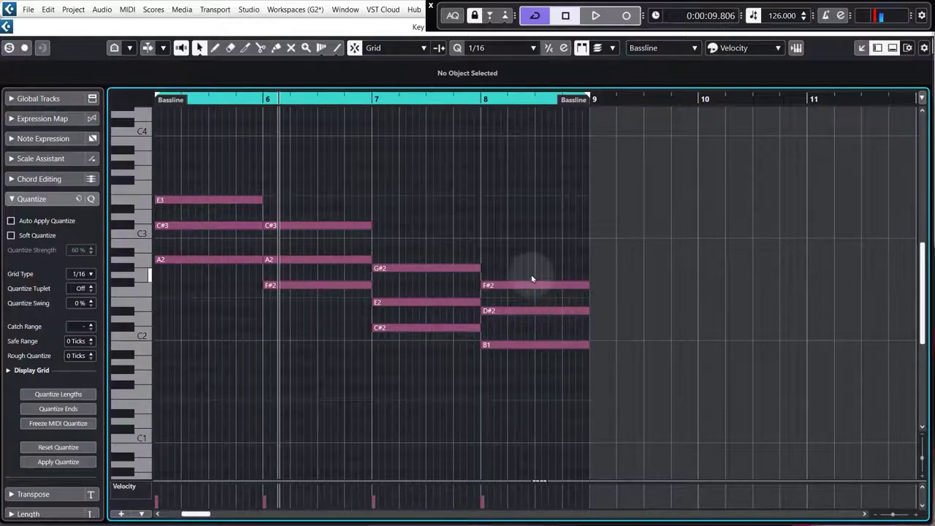
right_click(393, 174)
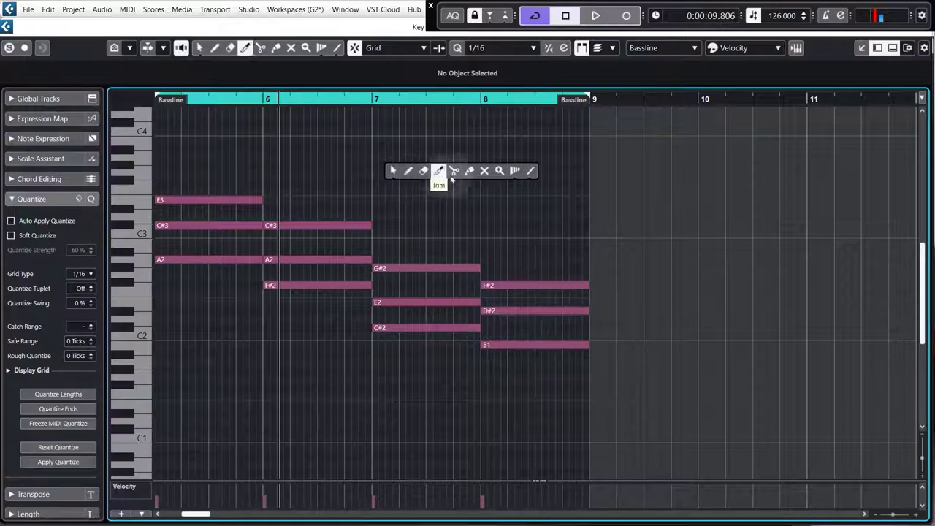
click(485, 172)
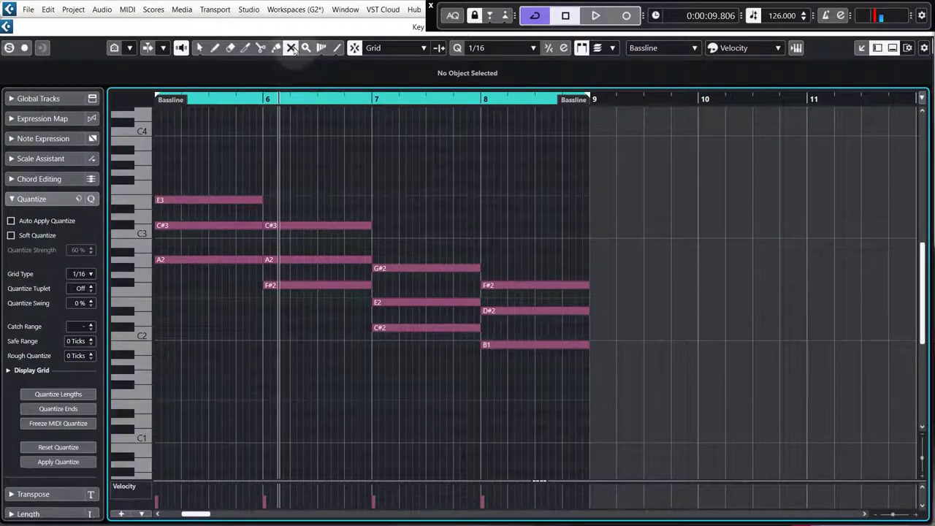
drag(209, 170, 544, 395)
key(1)
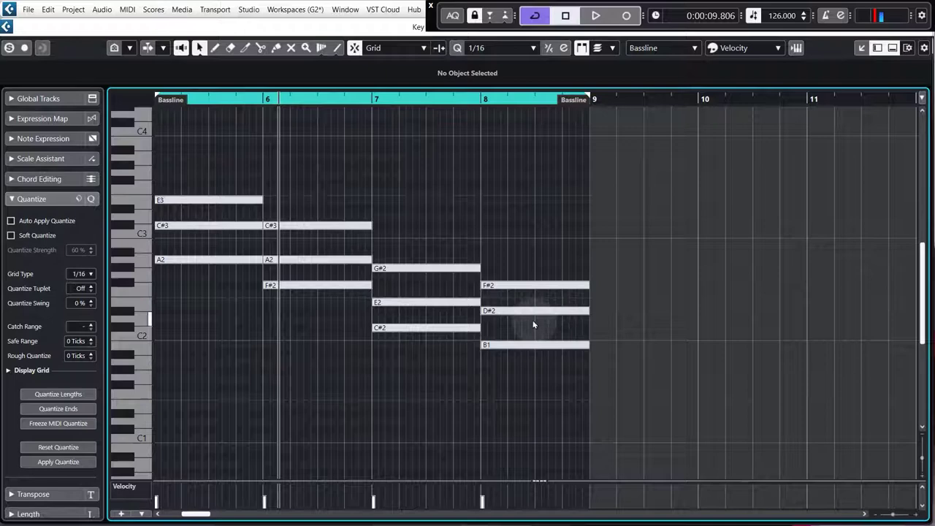
drag(657, 397, 211, 179)
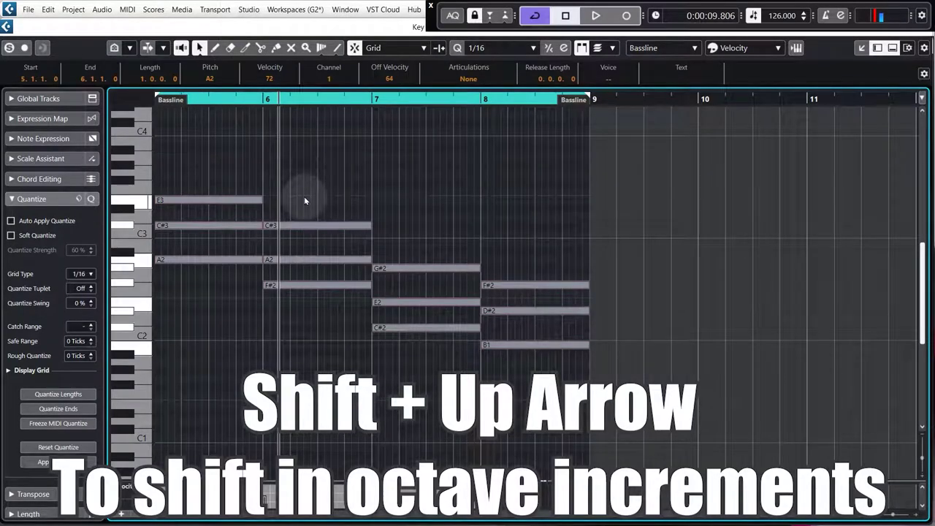
- Transpose the selected chord notes up two octaves to B3–E5, then deselect them
key(shift+Up)
key(shift+Up)
click(438, 306)
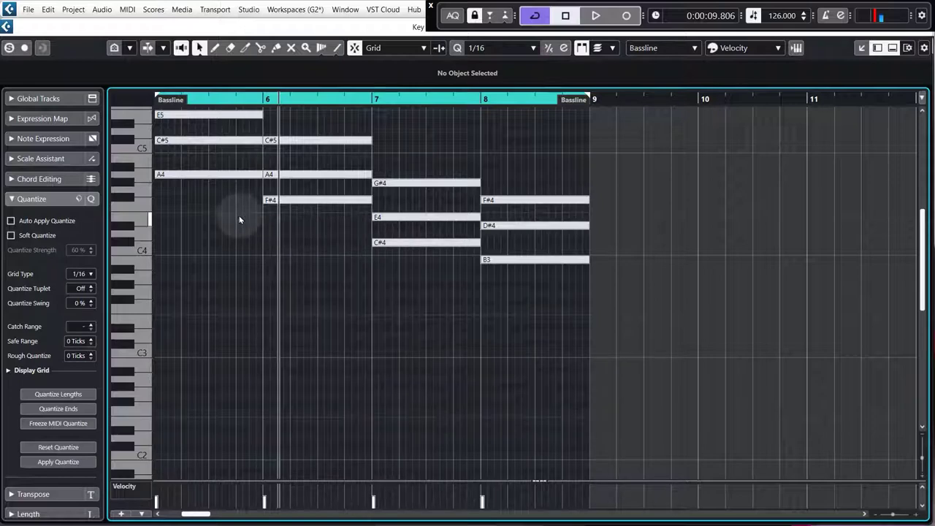
click(216, 174)
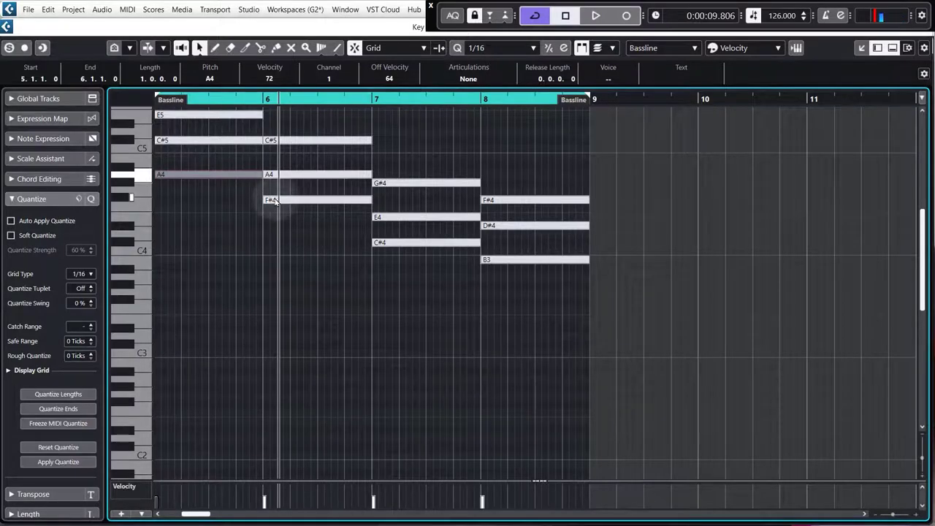
click(305, 269)
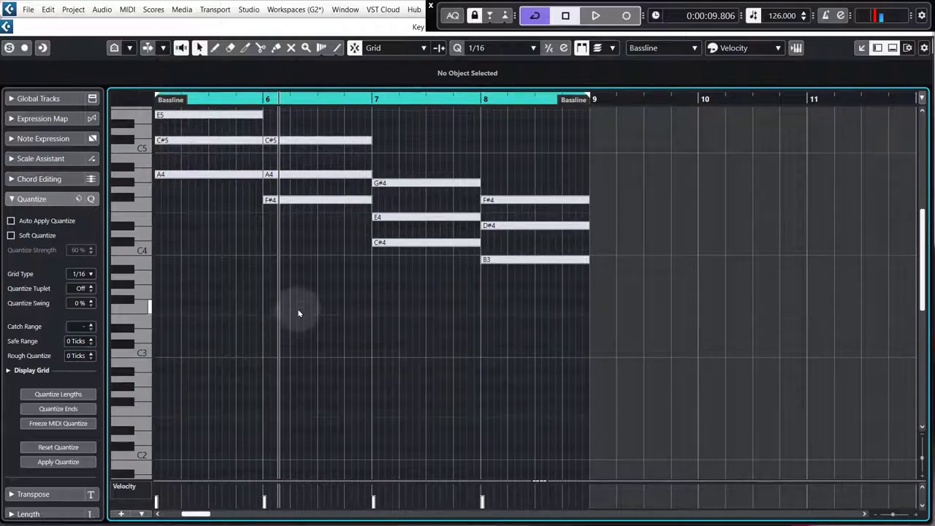
scroll(307, 308, left, 2)
scroll(308, 309, left, 4)
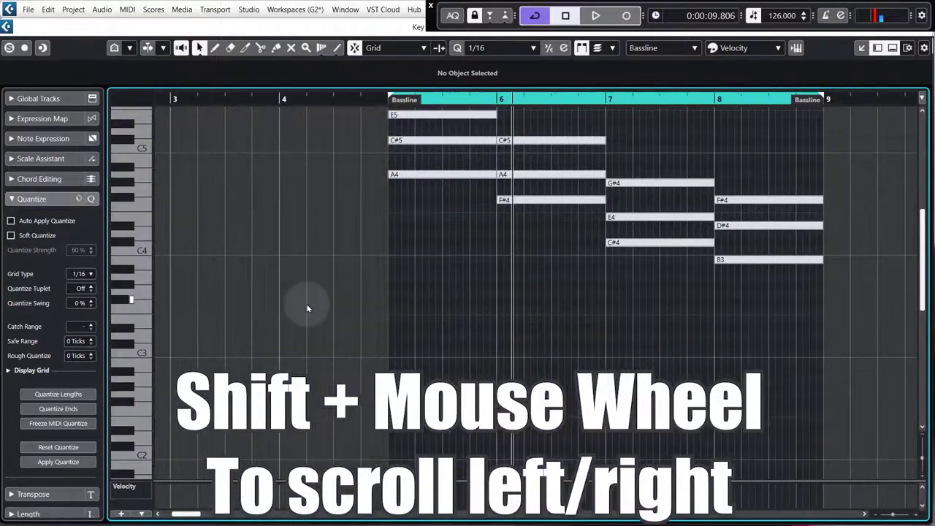
scroll(308, 309, right, 4)
scroll(307, 308, left, 4)
scroll(307, 310, right, 4)
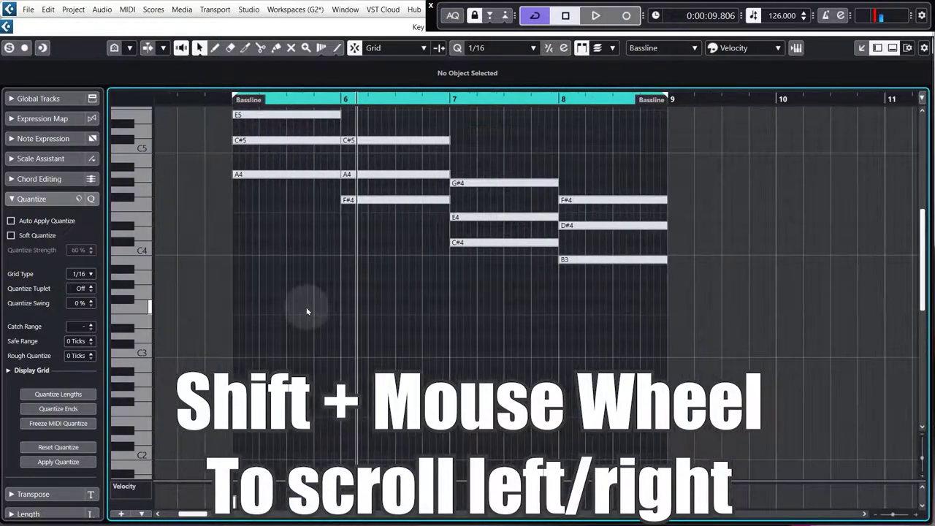
click(230, 100)
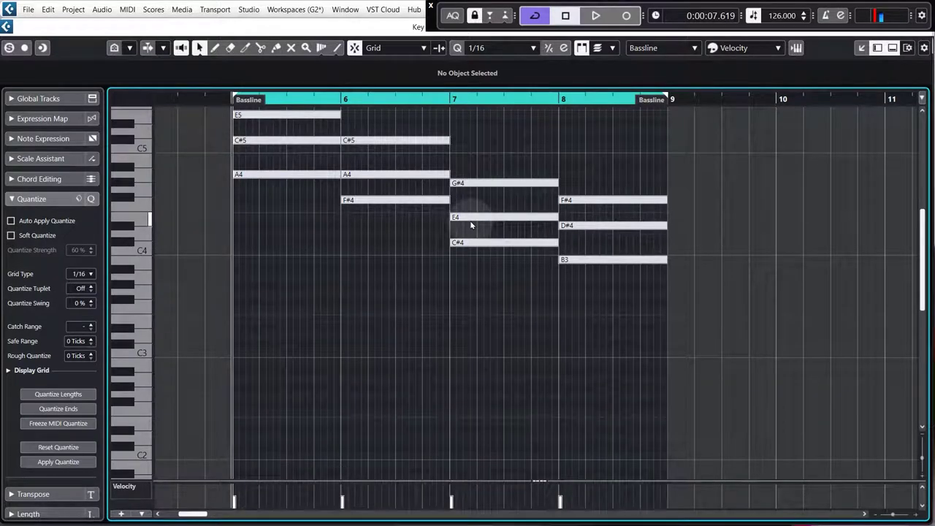
key(space)
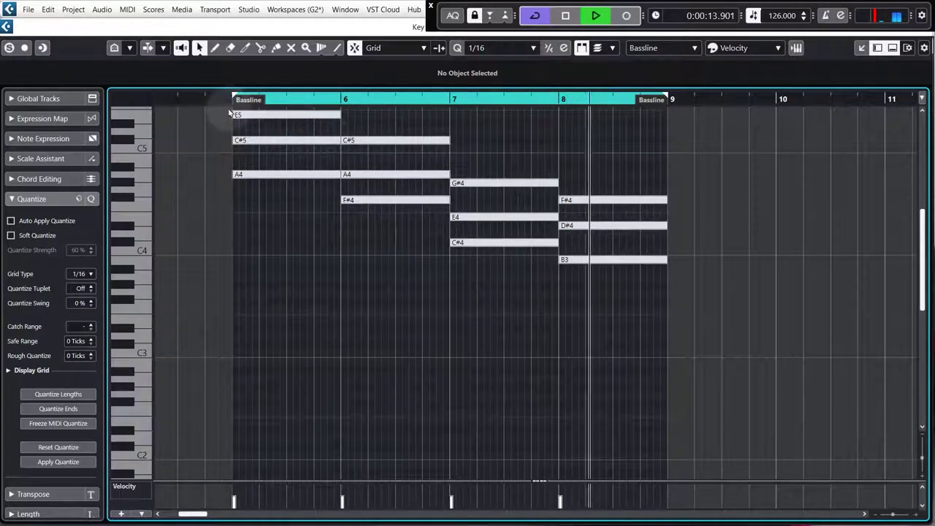
key(space)
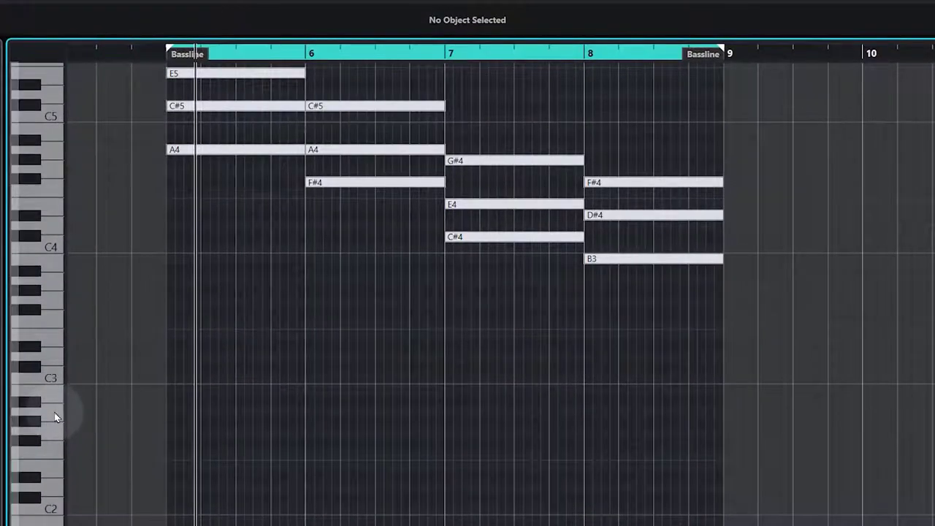
- Draw five eighth-note A2s and a C#3 near beat 4 in bar 5, auditioning the rhythm
click(176, 411)
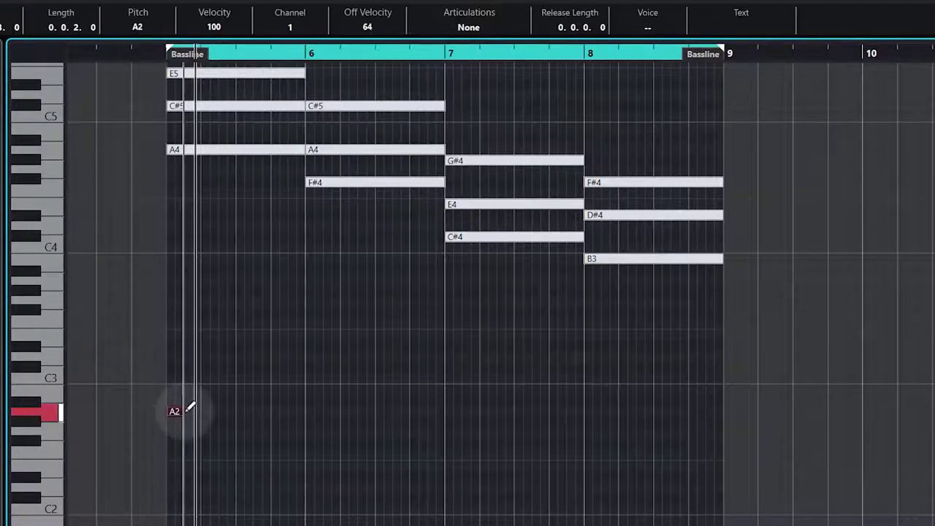
scroll(180, 438, up, 2)
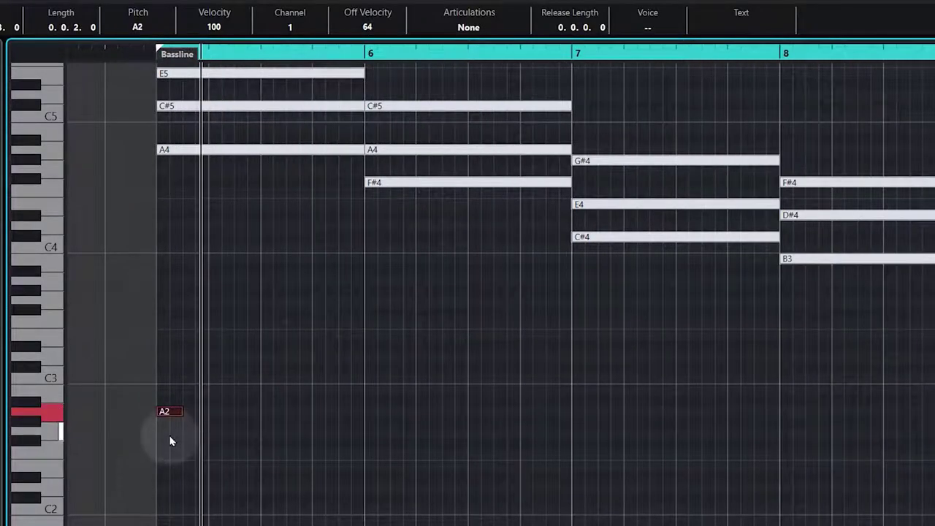
scroll(171, 438, up, 4)
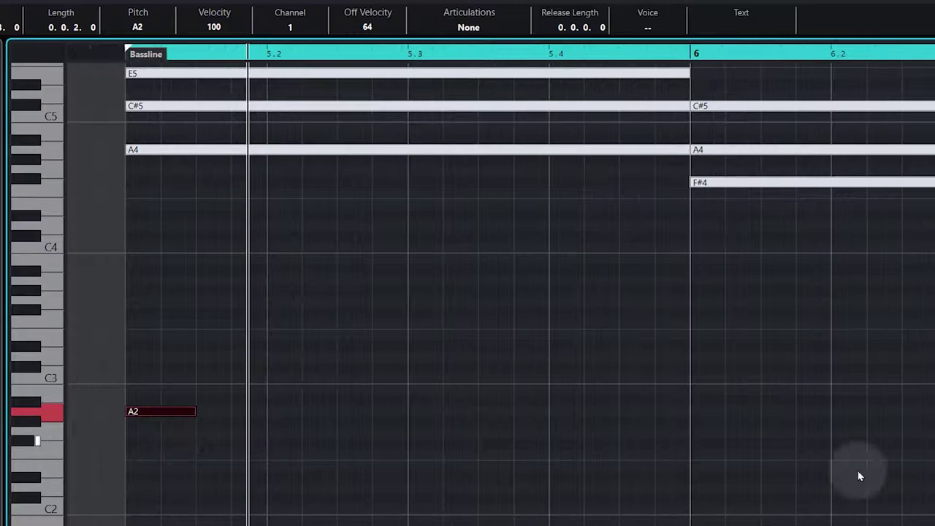
drag(287, 411, 342, 410)
click(387, 409)
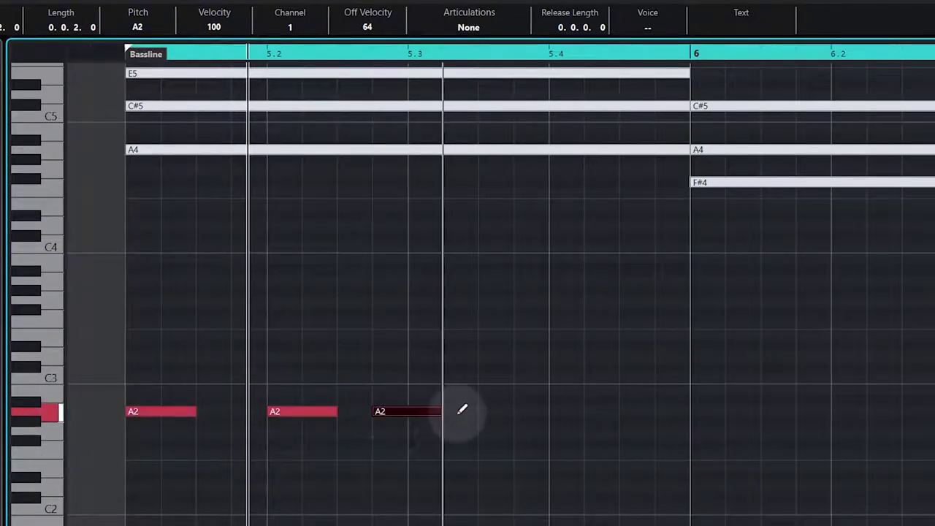
drag(494, 409, 551, 403)
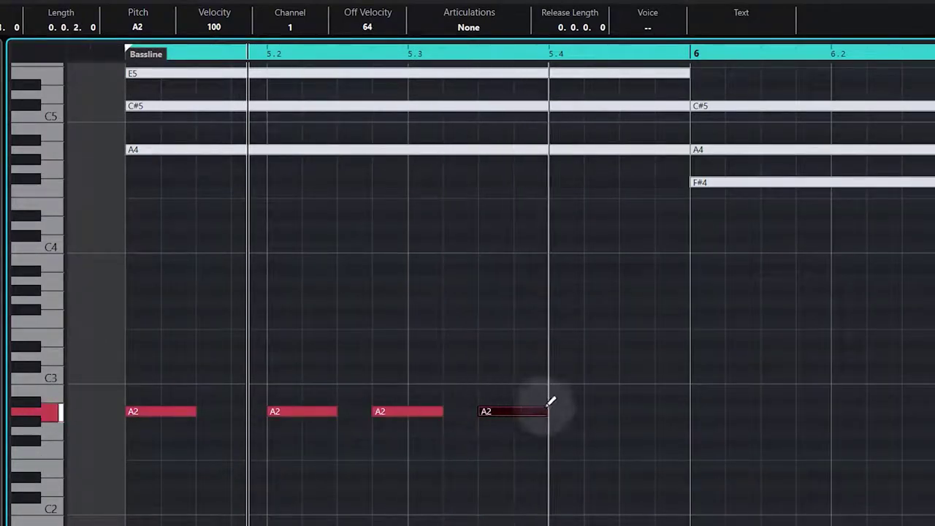
click(119, 57)
key(space)
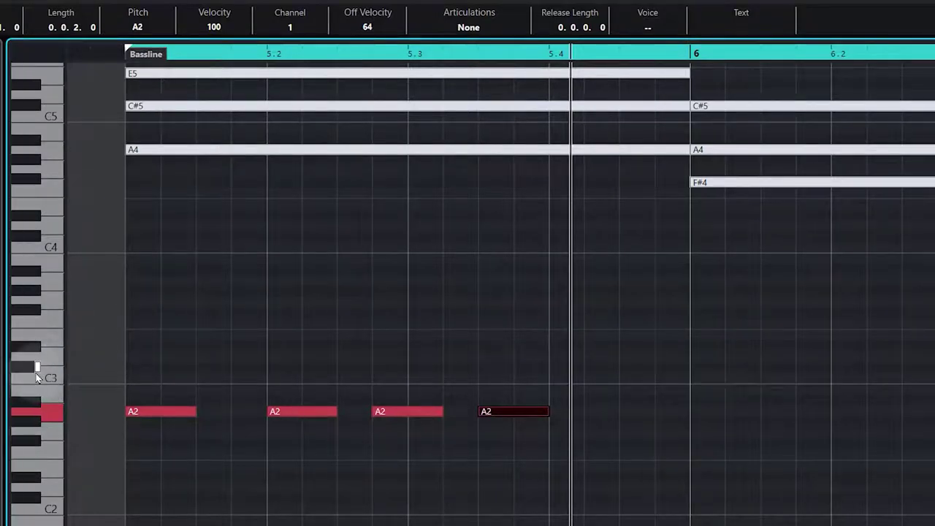
drag(567, 367, 618, 367)
drag(634, 410, 684, 409)
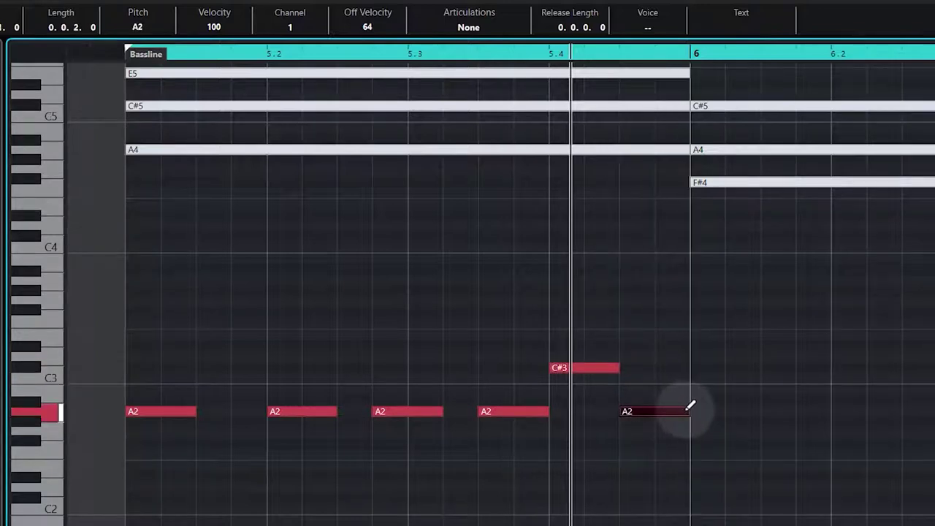
key(space)
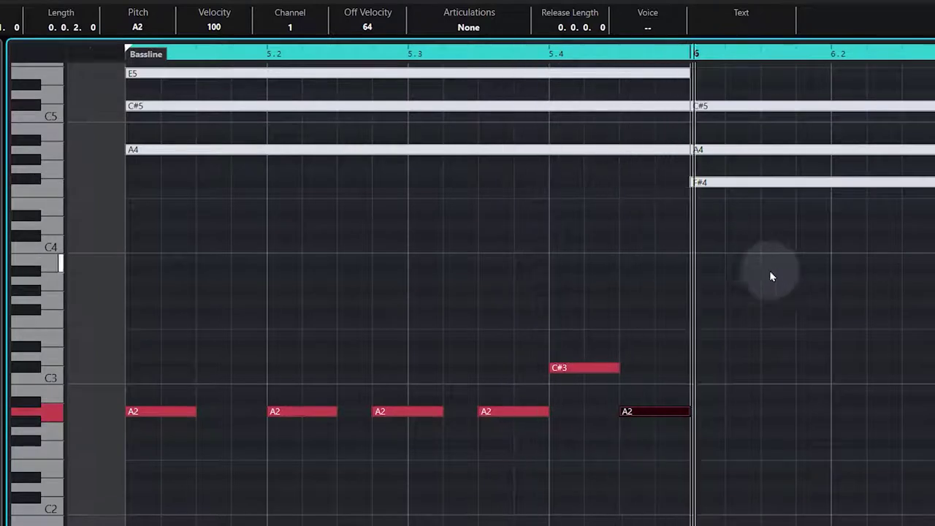
- Marquee-select the six bass notes in bar 5
scroll(709, 309, down, 3)
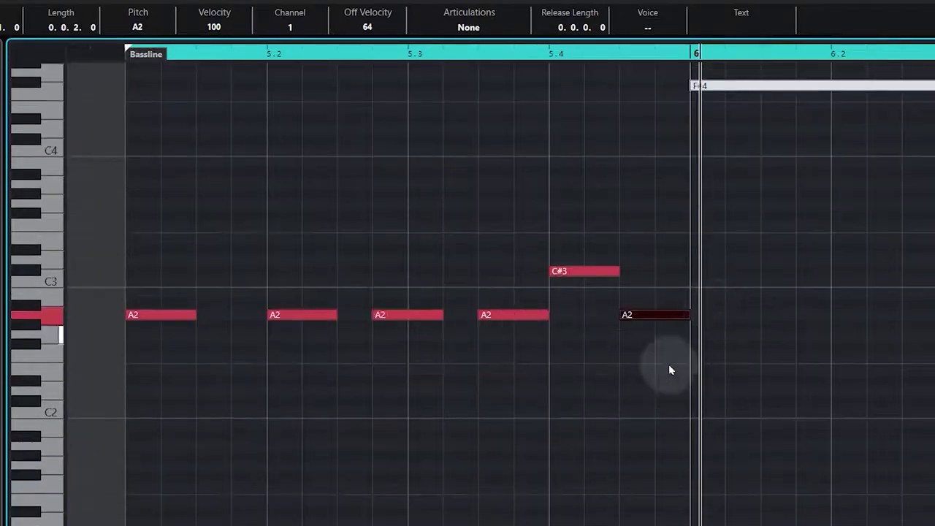
click(817, 366)
drag(813, 363, 150, 206)
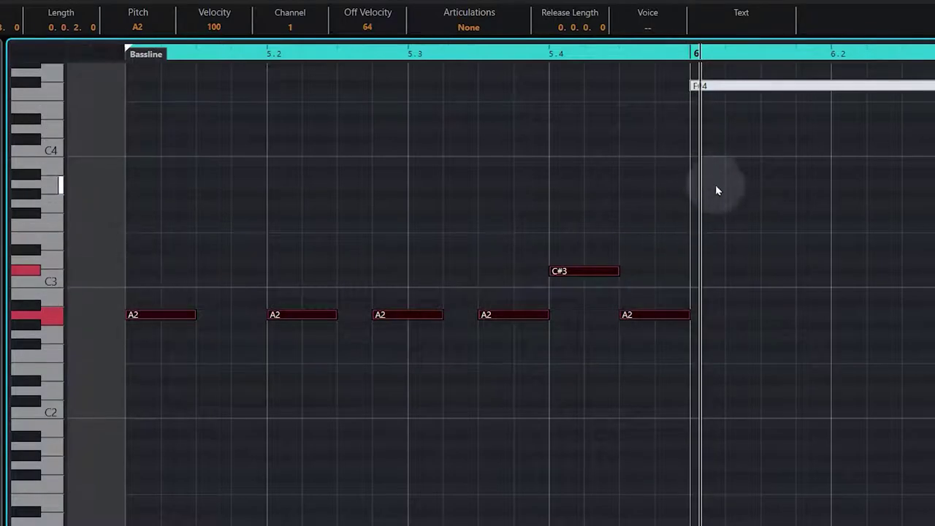
scroll(716, 190, up, 3)
scroll(733, 233, down, 3)
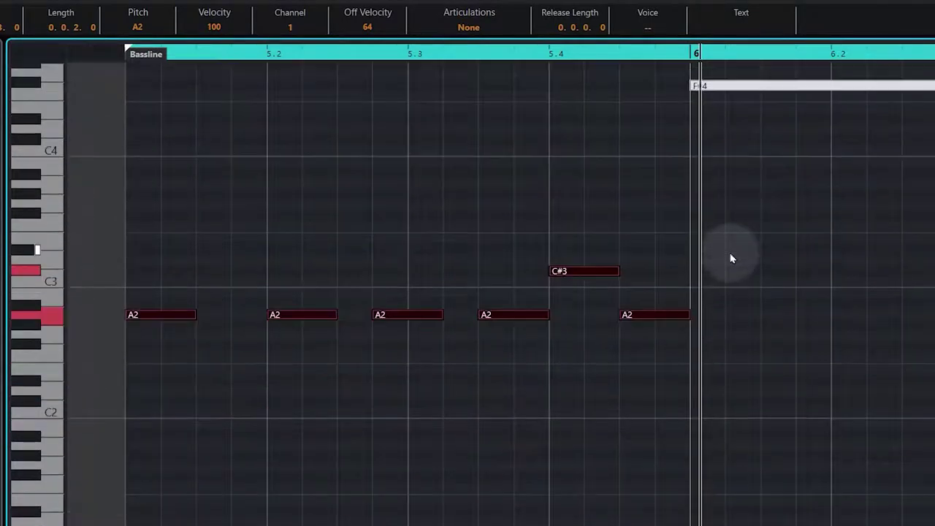
key(3)
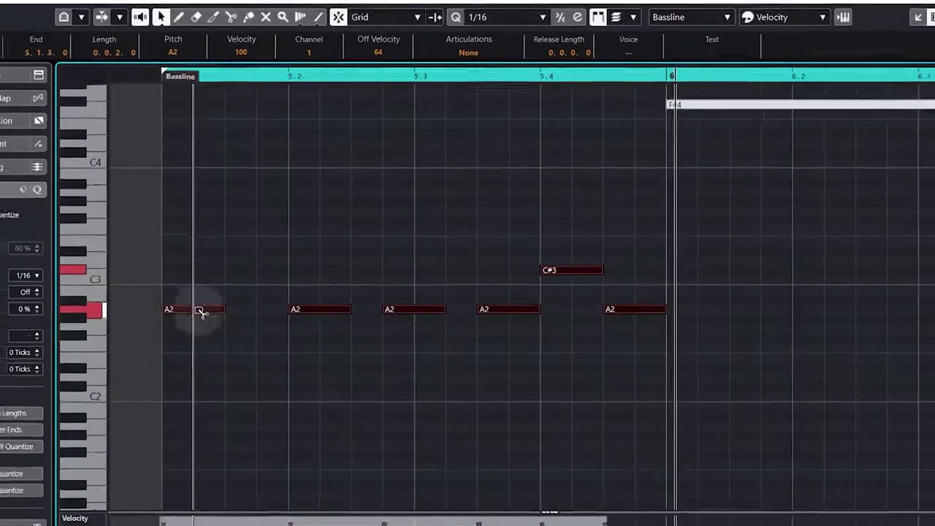
- Copy the bar-5 bass figure into bar 6 on F#2, audition it, and raise its A#2 to C#3
drag(149, 319, 722, 383)
drag(665, 355, 666, 328)
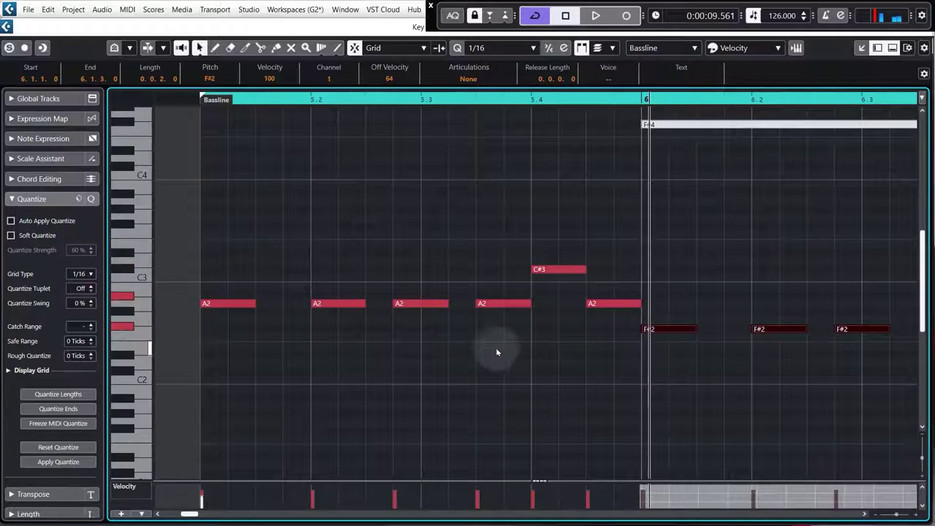
scroll(435, 342, down, 3)
click(454, 184)
key(space)
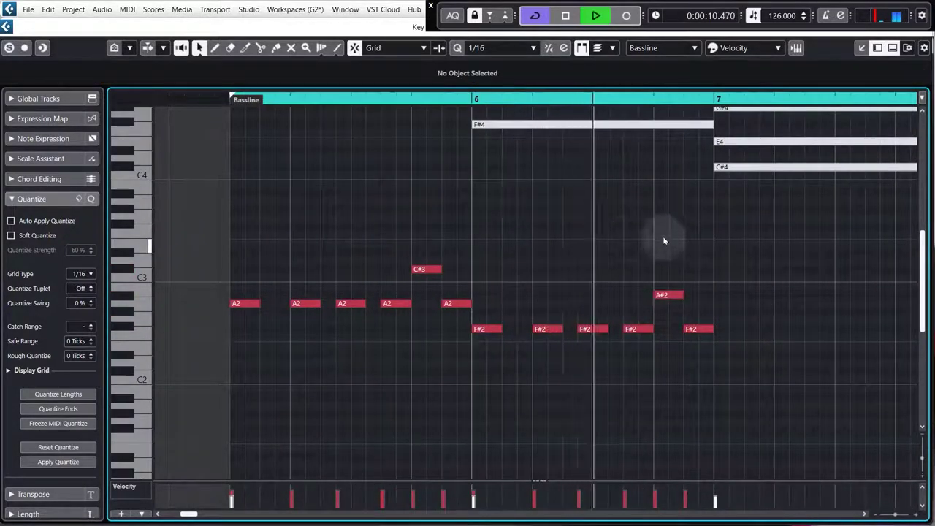
key(space)
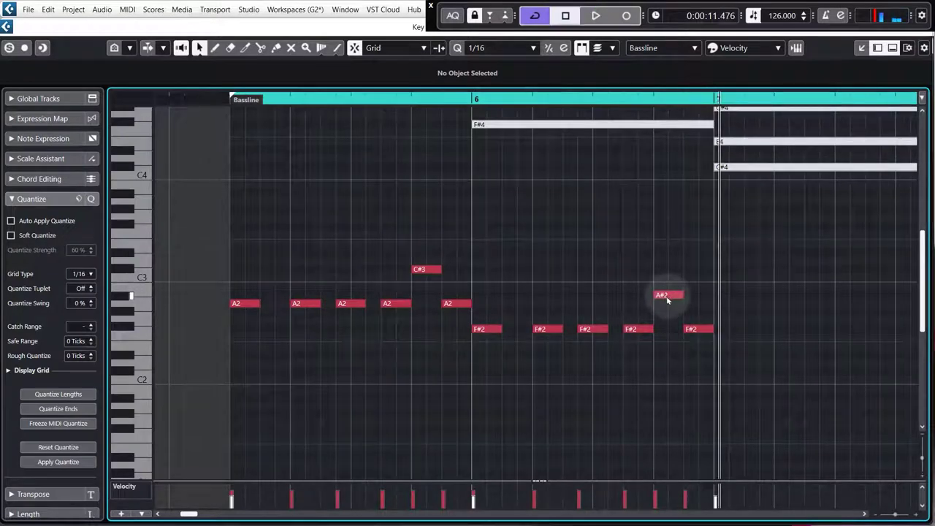
drag(667, 295, 665, 271)
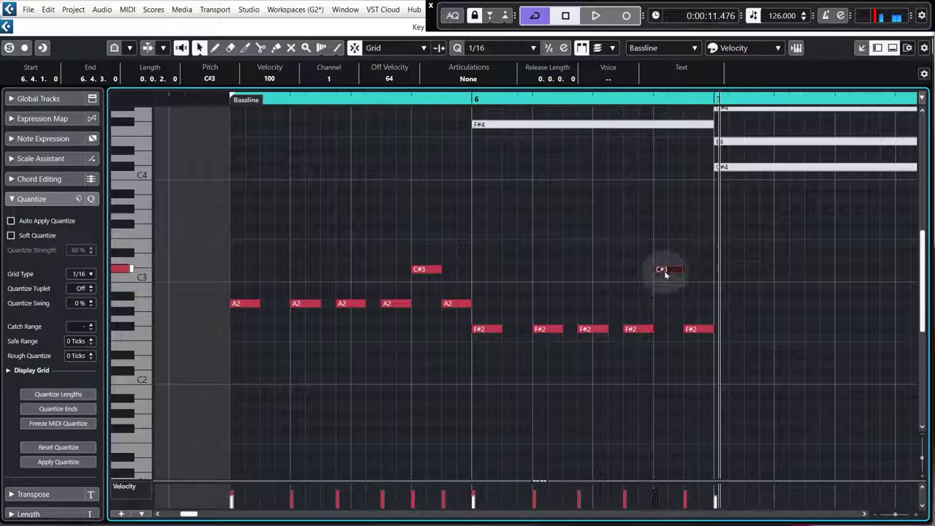
scroll(672, 282, up, 3)
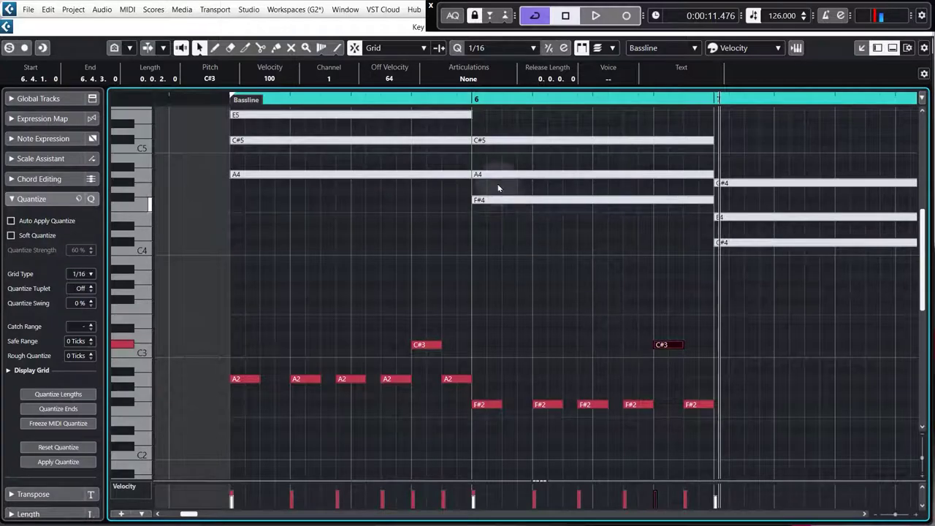
- Add an A2 in bar 6, then copy bar 5's A2 and C#3 notes into bar 7 at C#3
click(614, 378)
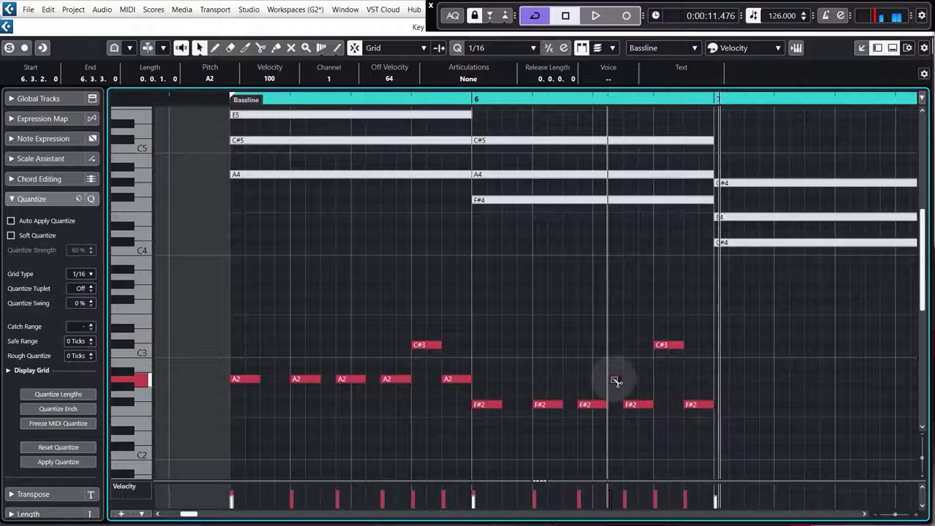
click(227, 98)
key(space)
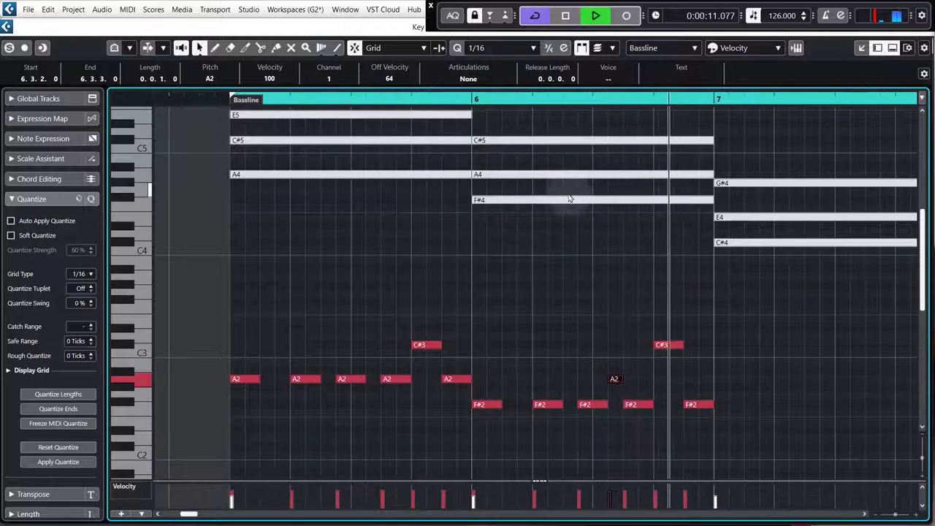
key(space)
drag(221, 270, 452, 400)
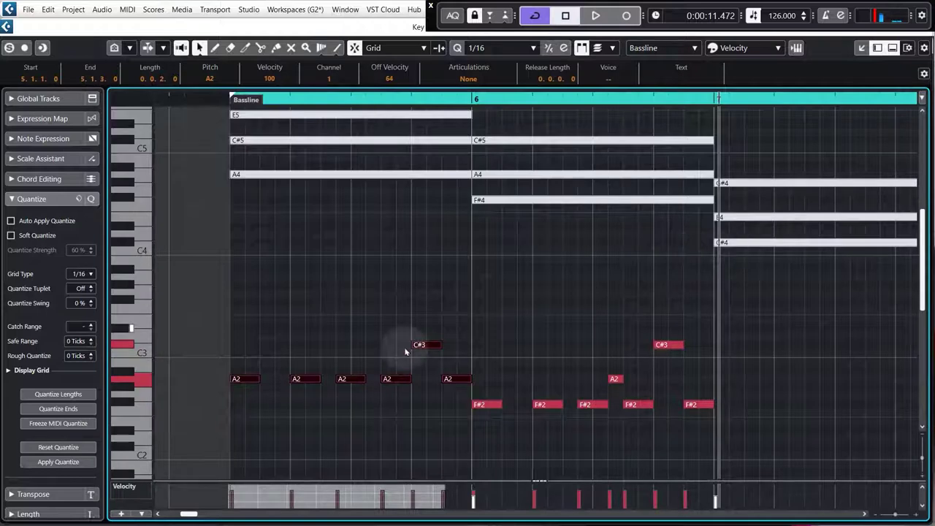
drag(246, 379, 733, 346)
- Lower the high note in bar 7 from F3 to E3 and audition the bassline
scroll(507, 308, right, 2)
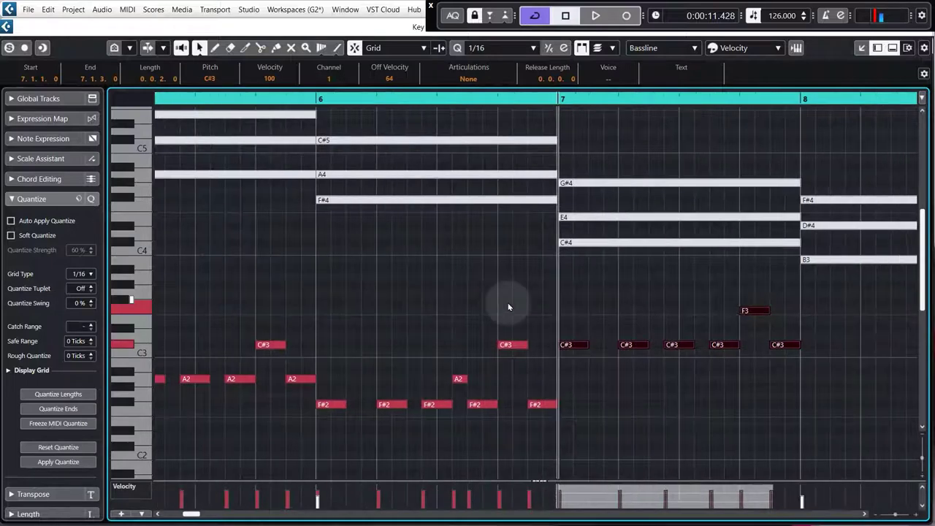
scroll(509, 307, right, 2)
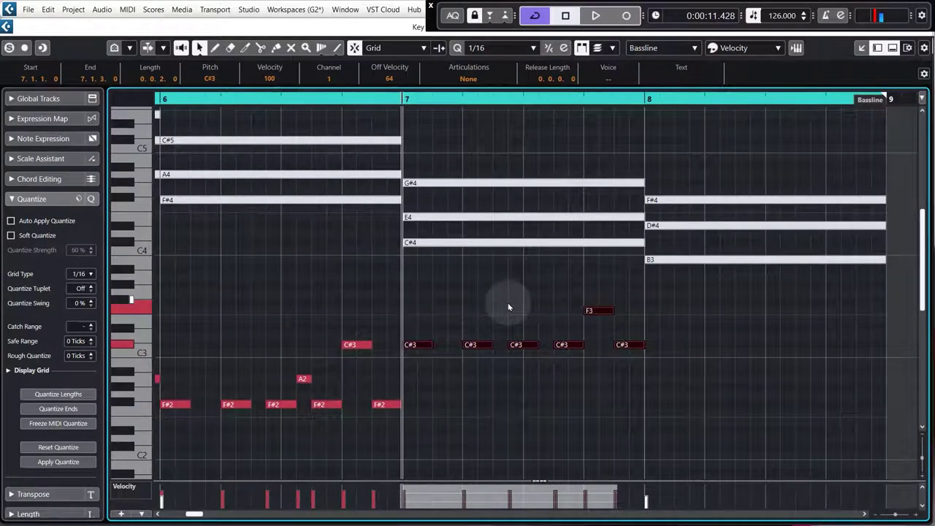
click(510, 307)
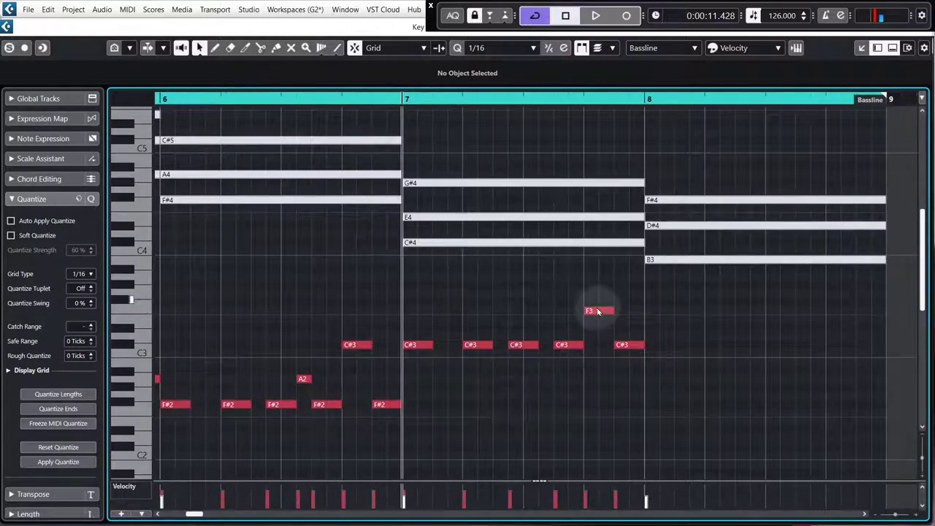
drag(599, 312, 600, 321)
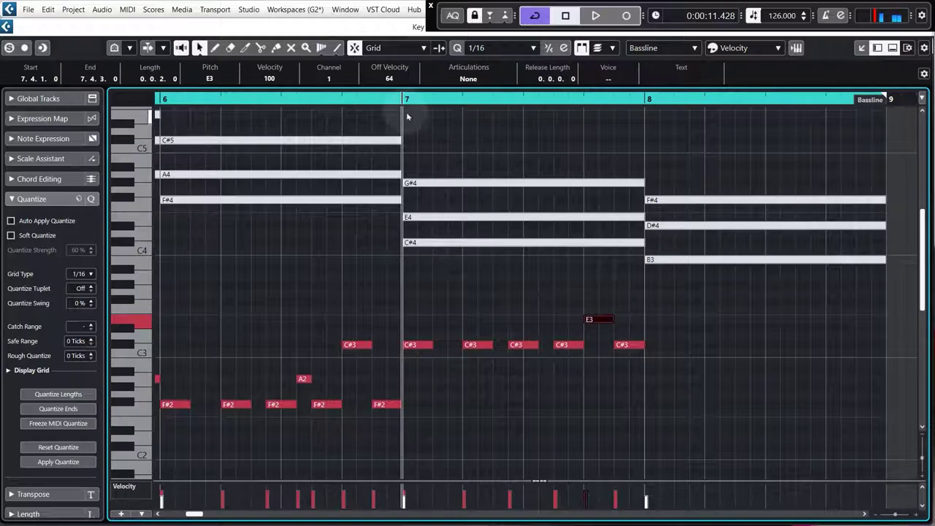
key(space)
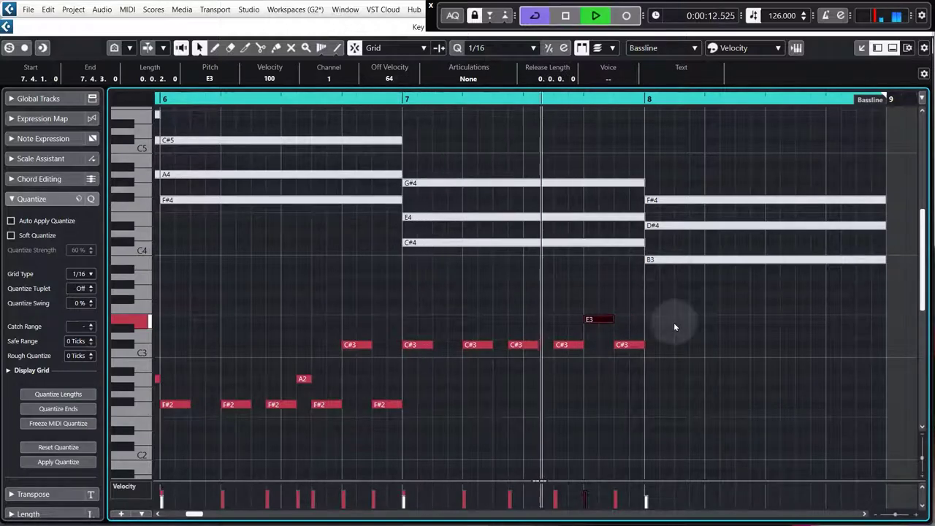
key(space)
click(643, 374)
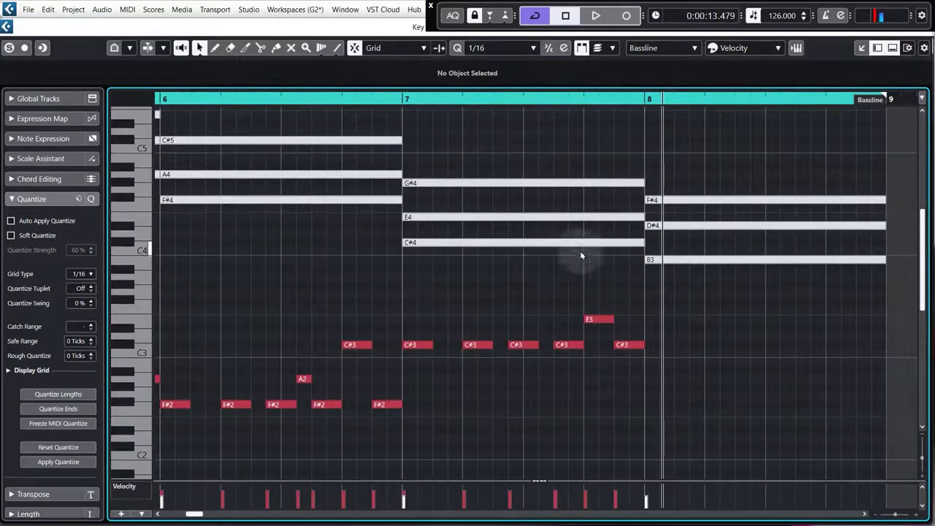
key(g)
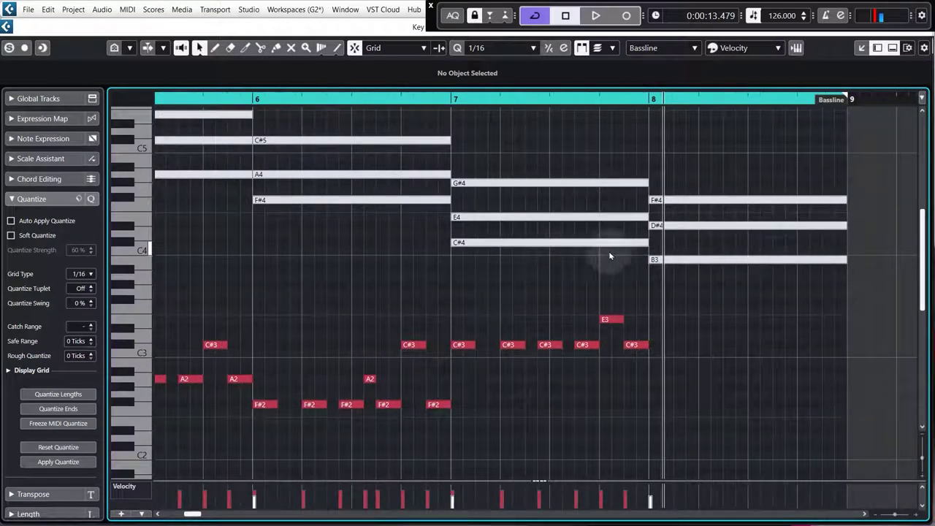
- Copy the bar-6 F#2, A2 and C#3 notes into bar 8 transposed to B2, with upper notes C#3 and F#3
key(g)
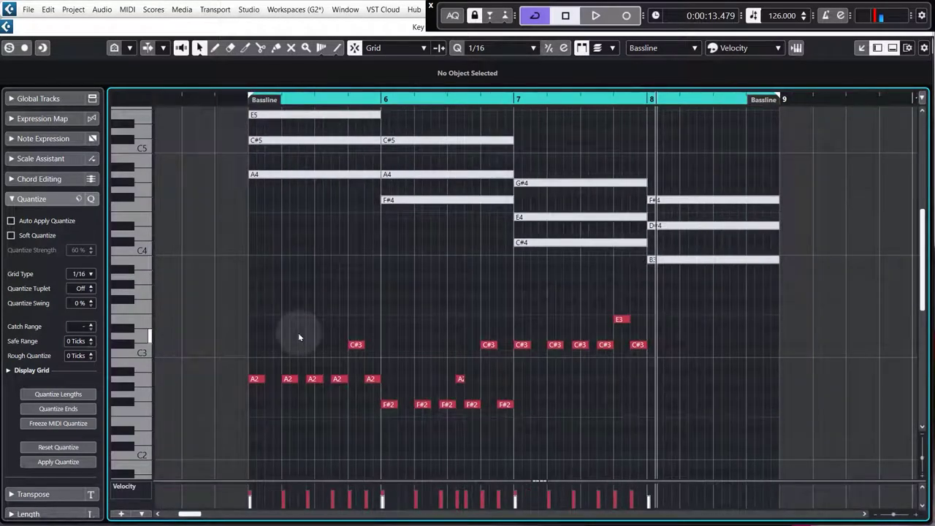
key(h)
drag(406, 429, 550, 275)
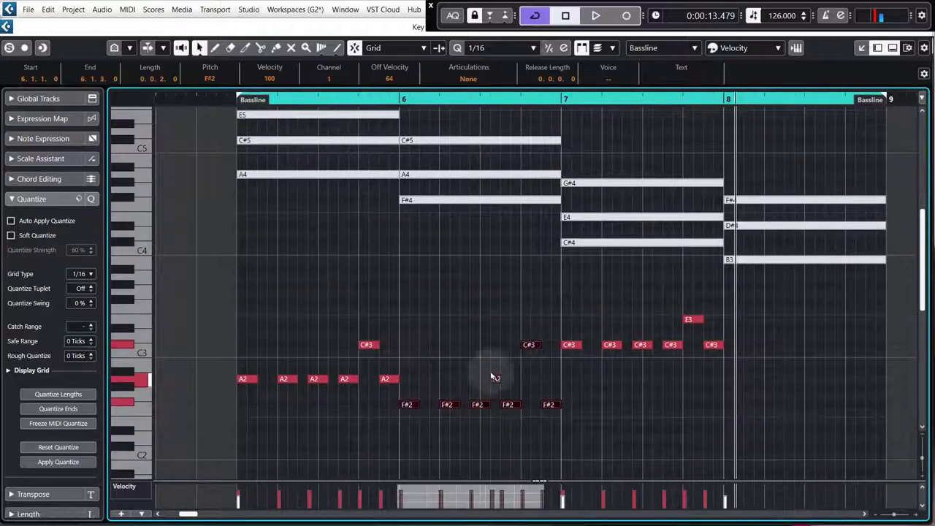
drag(409, 402, 734, 365)
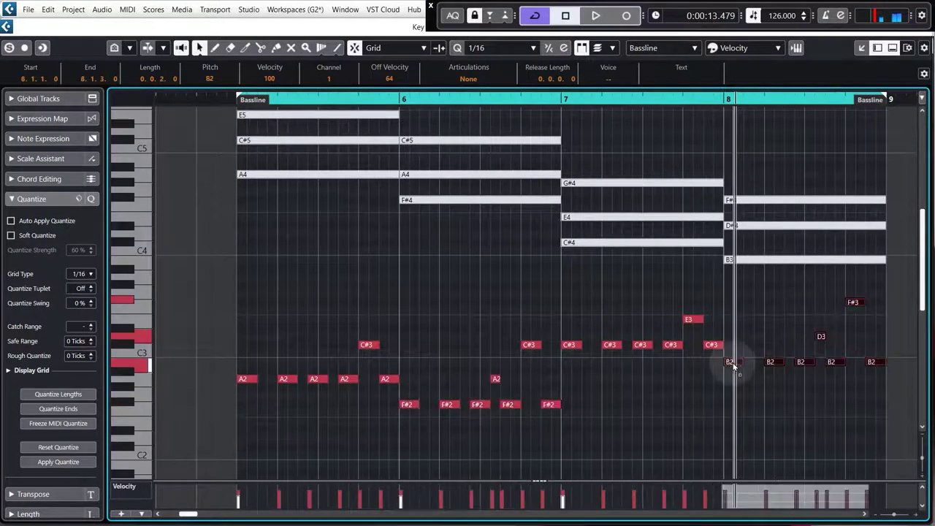
click(810, 331)
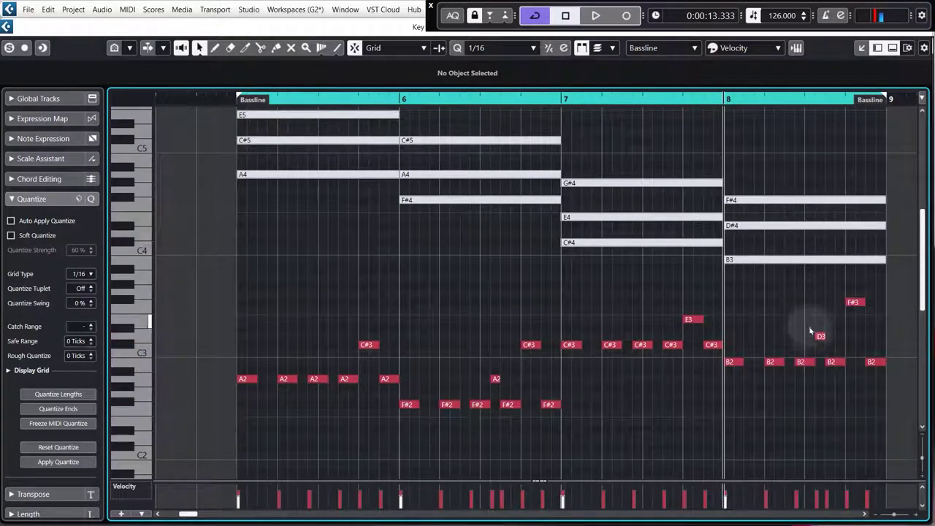
click(822, 338)
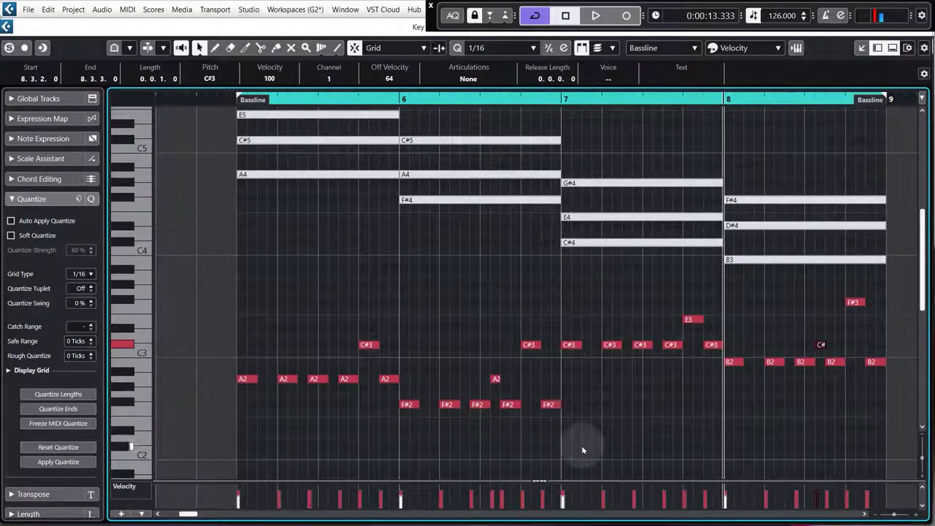
click(601, 368)
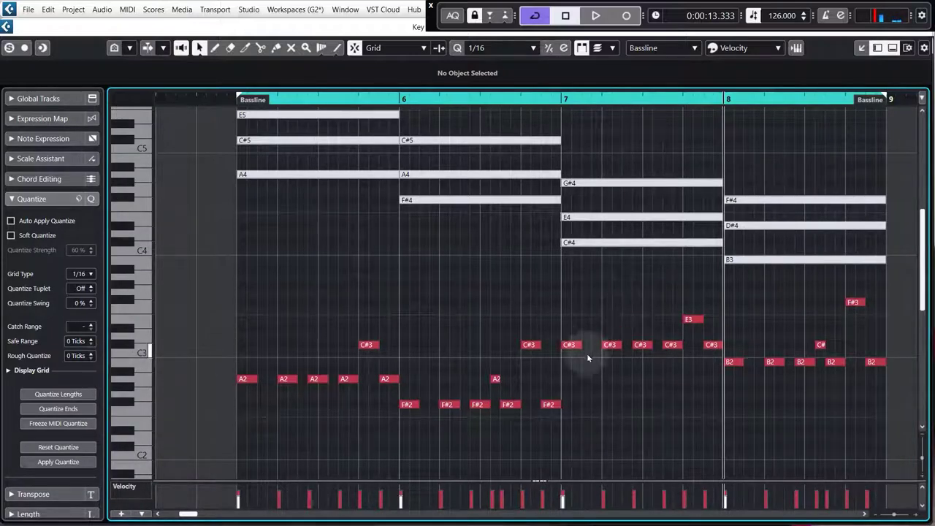
click(235, 97)
key(space)
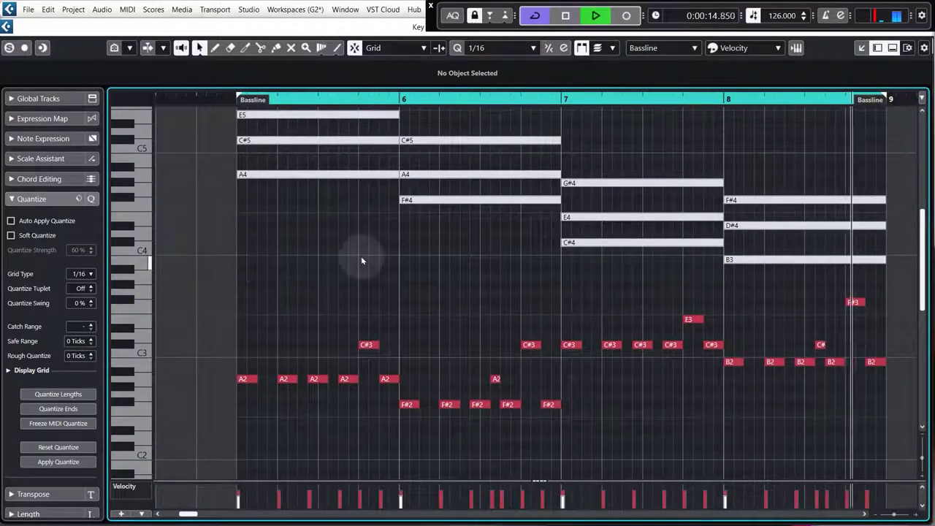
key(space)
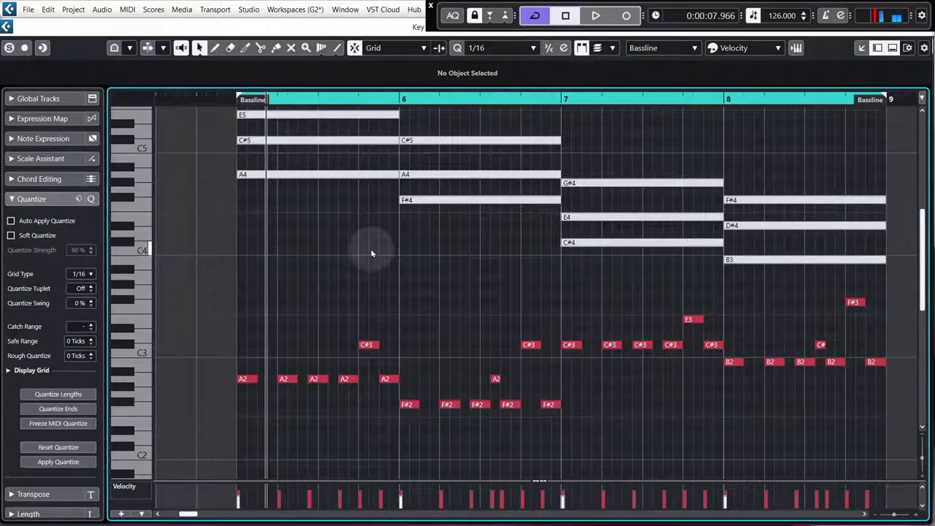
scroll(371, 254, down, 3)
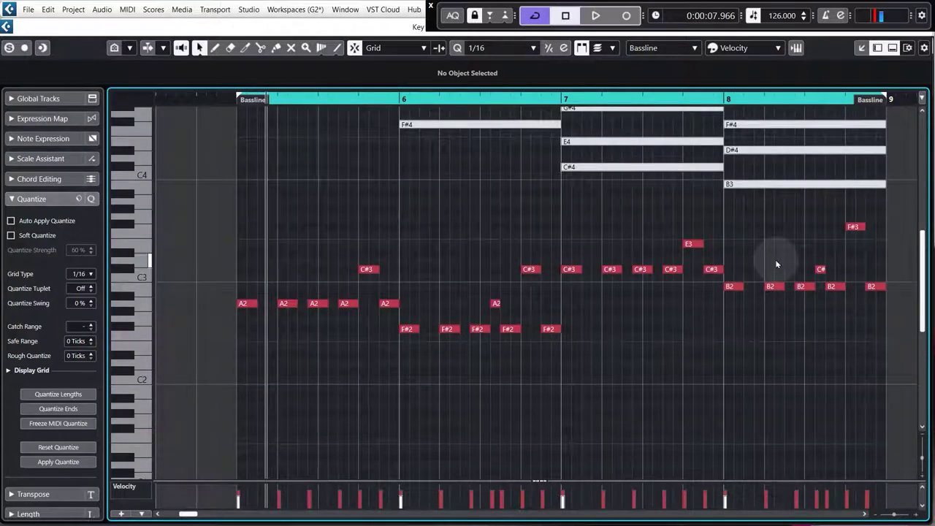
scroll(821, 269, up, 2)
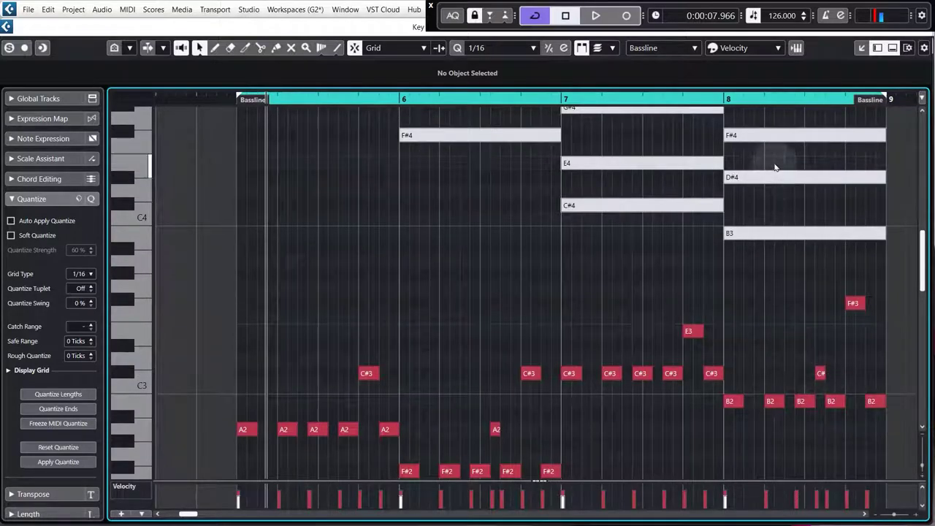
drag(777, 110, 814, 259)
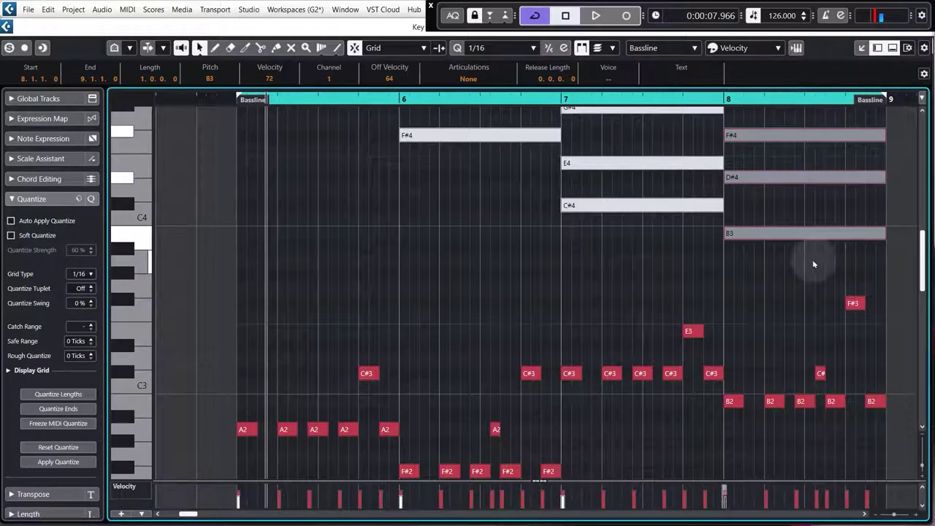
- Clear the note selection in bar 8 of the Bassline part
click(812, 260)
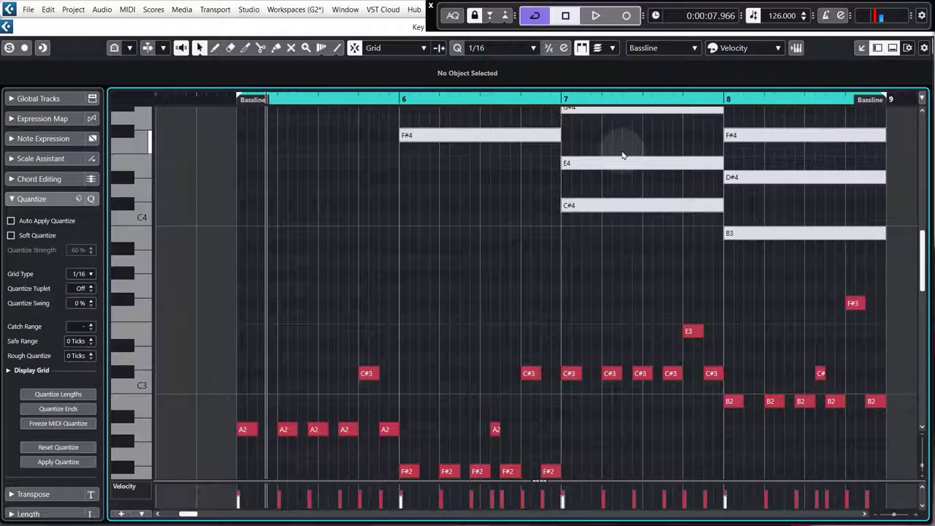
scroll(499, 292, down, 3)
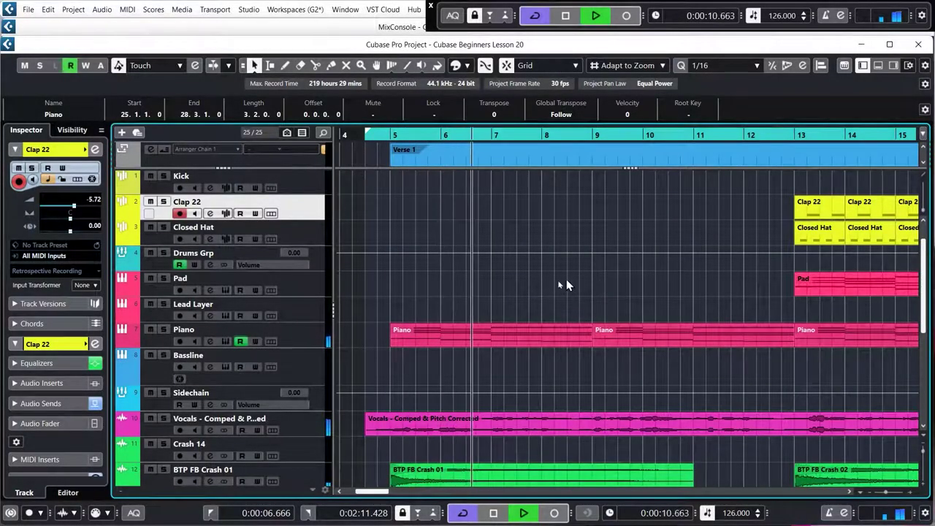
- Inspect the chorus Piano part at bar 29 in the Key Editor, then close it
scroll(353, 280, down, 1)
scroll(353, 280, down, 3)
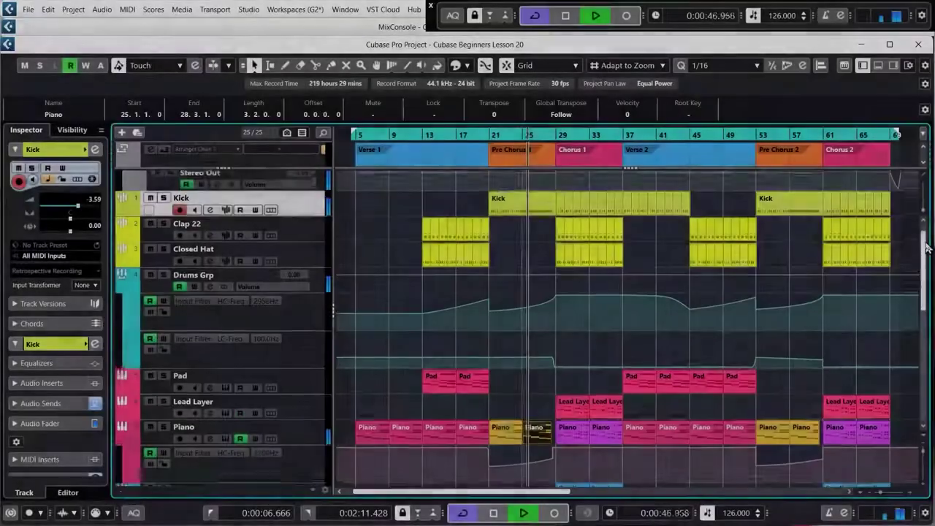
drag(926, 248, 932, 263)
double_click(574, 357)
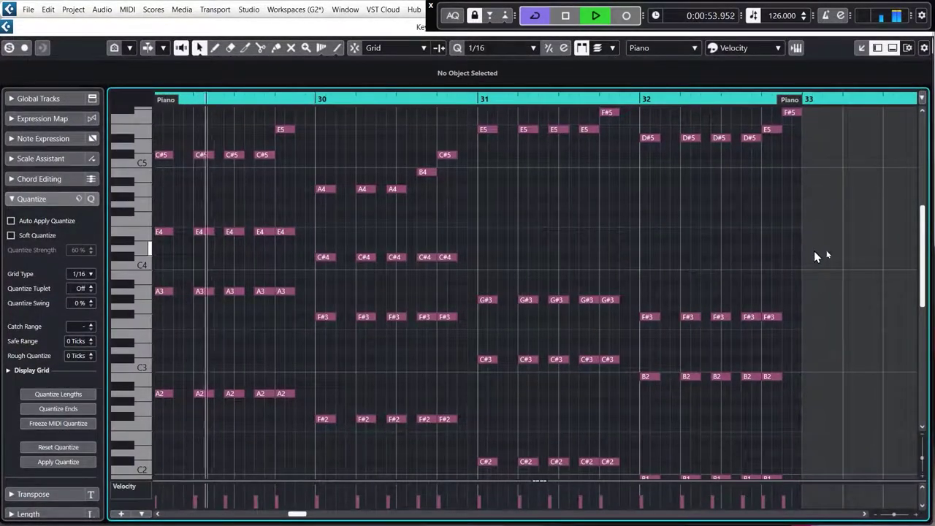
drag(922, 246, 924, 274)
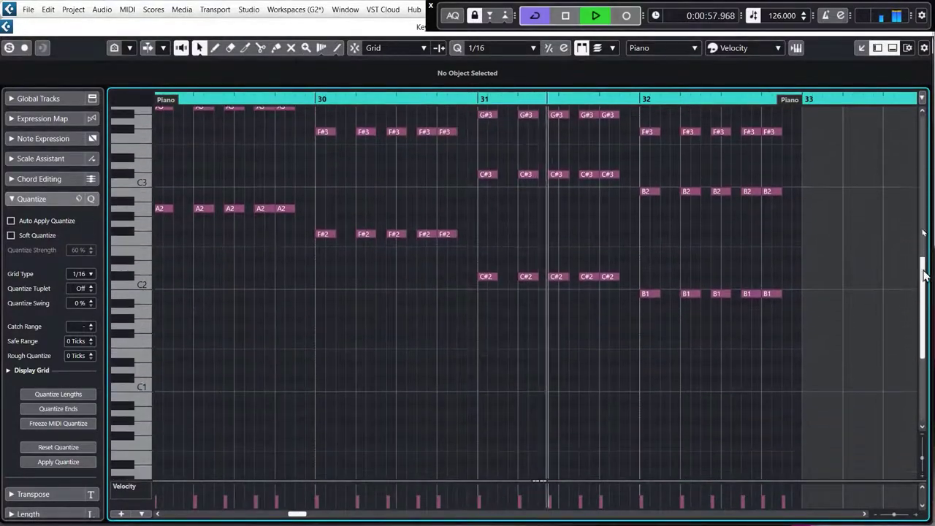
key(Escape)
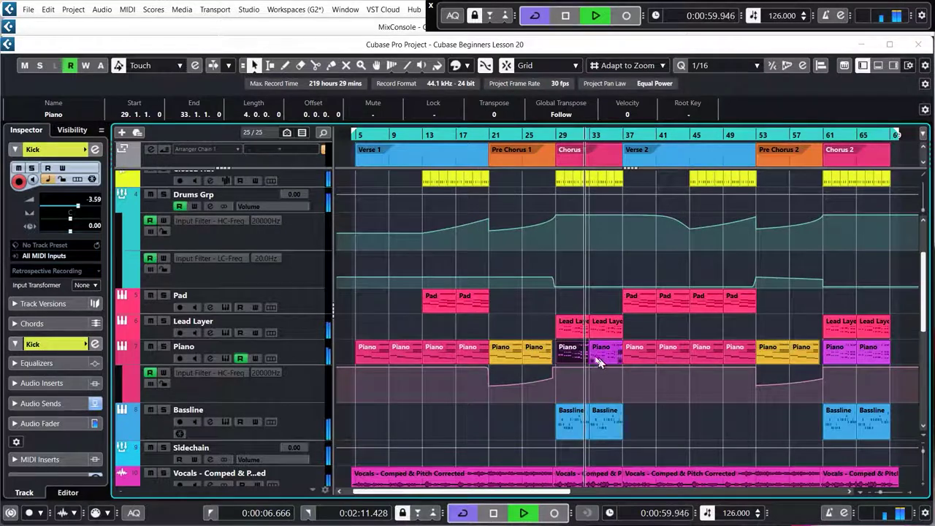